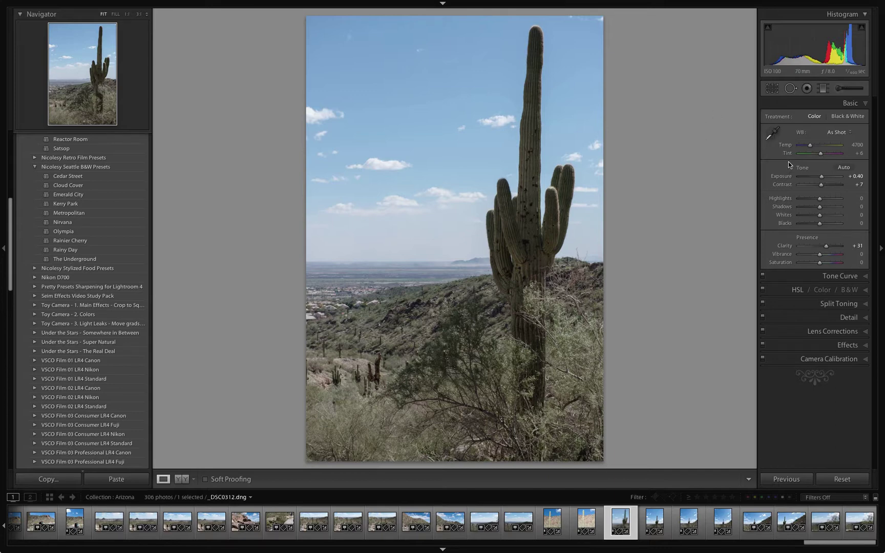
- Apply the Metropolitan preset from the Nicolesy Seattle B&W Presets to the cactus photo
{"action": "left_click", "coordinate": [840, 276]}
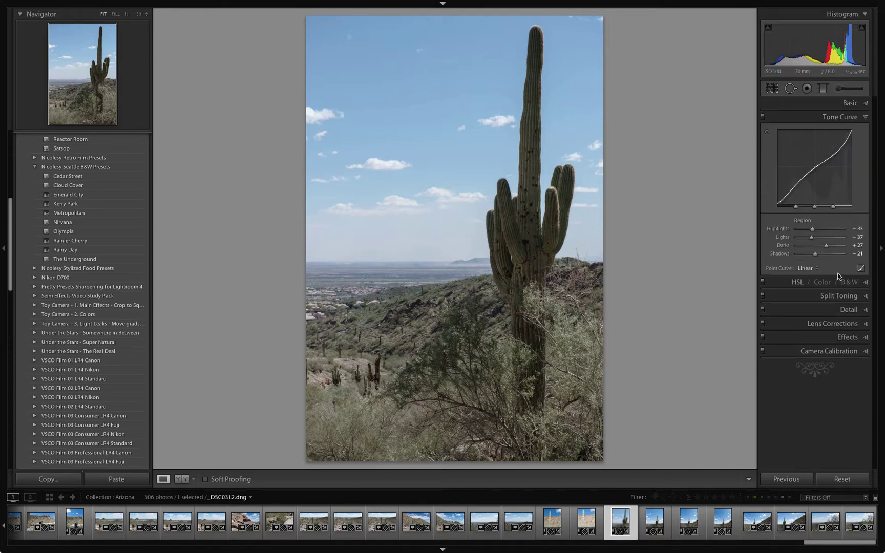
{"action": "left_click", "coordinate": [850, 103]}
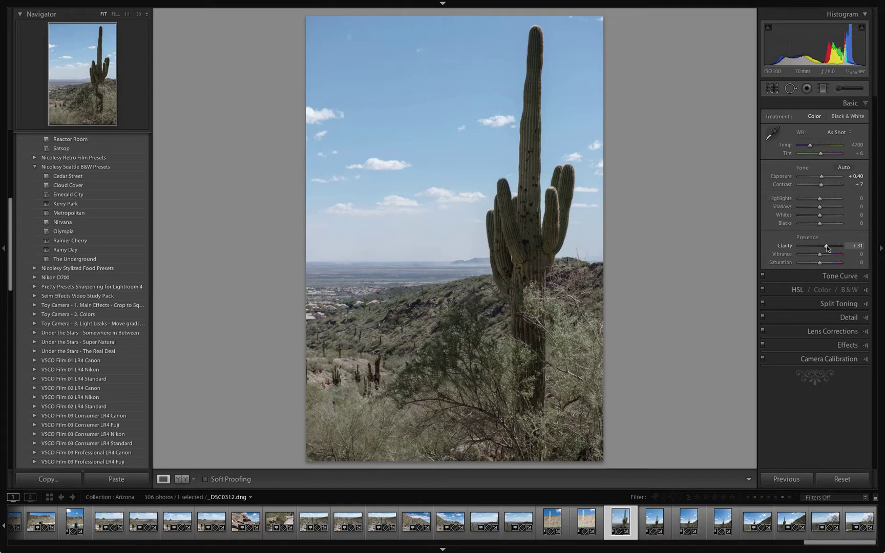
{"action": "left_click", "coordinate": [105, 212]}
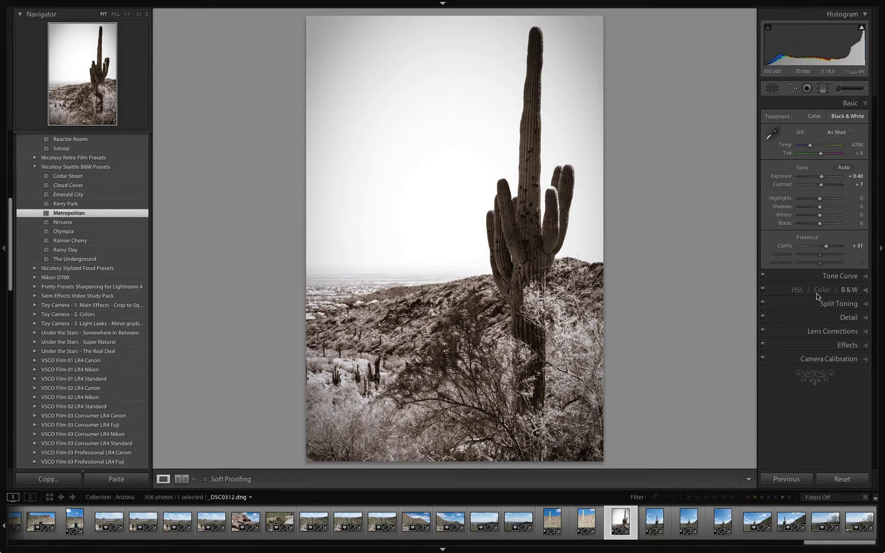
- In the black-and-white mix, set Red to +75, Orange +44, Yellow −10, Green +42, Aqua −100 and Blue −19
{"action": "left_click", "coordinate": [866, 291]}
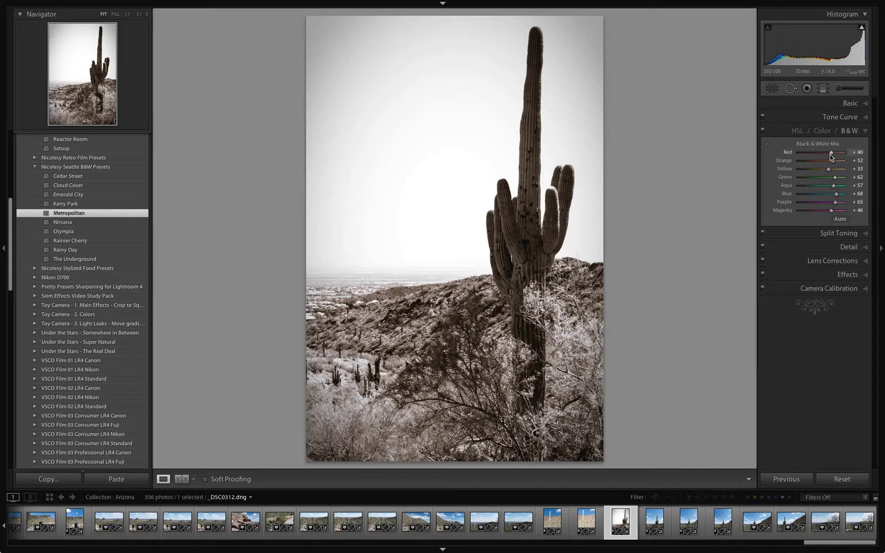
{"action": "left_click_drag", "start_coordinate": [831, 152], "coordinate": [819, 172]}
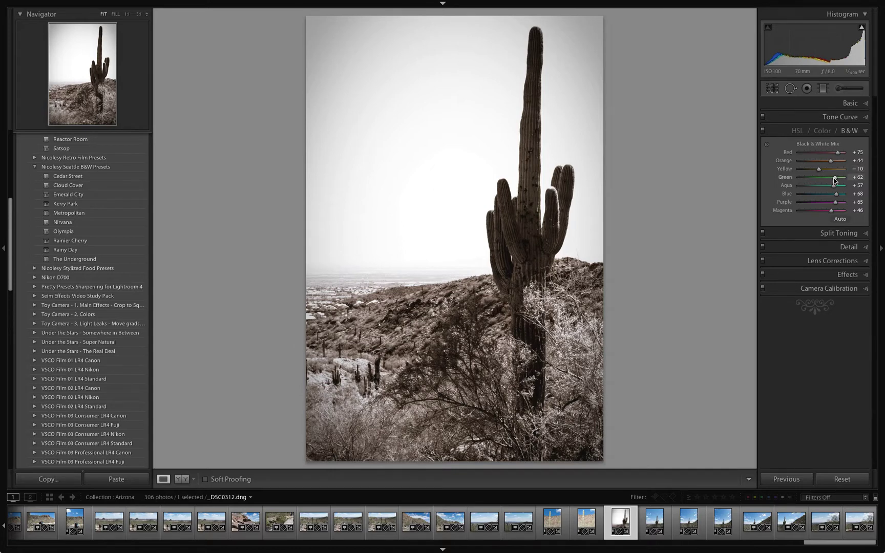
{"action": "mouse_move", "coordinate": [833, 178]}
{"action": "left_mouse_down"}
{"action": "mouse_move", "coordinate": [802, 179]}
{"action": "mouse_move", "coordinate": [839, 185]}
{"action": "mouse_move", "coordinate": [803, 184]}
{"action": "mouse_move", "coordinate": [830, 188]}
{"action": "left_mouse_up"}
{"action": "left_click_drag", "start_coordinate": [834, 184], "coordinate": [798, 201]}
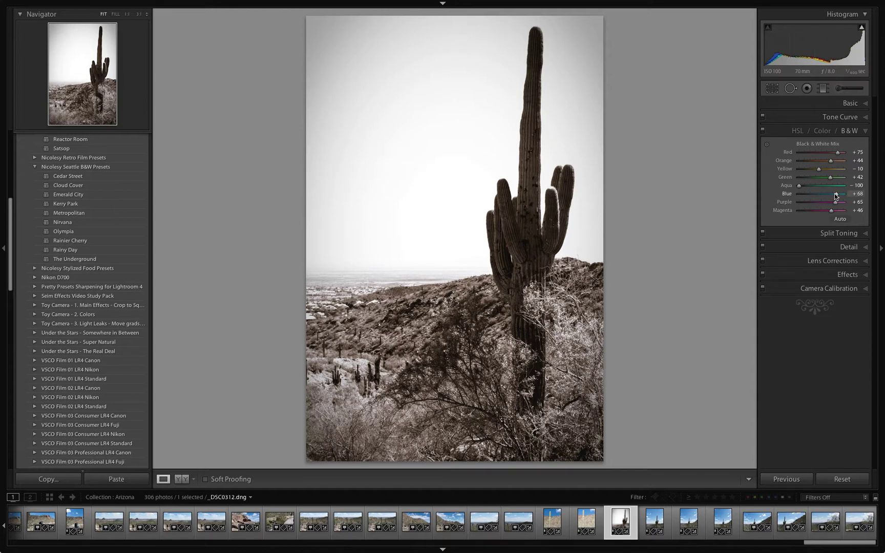
{"action": "left_click_drag", "start_coordinate": [836, 195], "coordinate": [801, 200]}
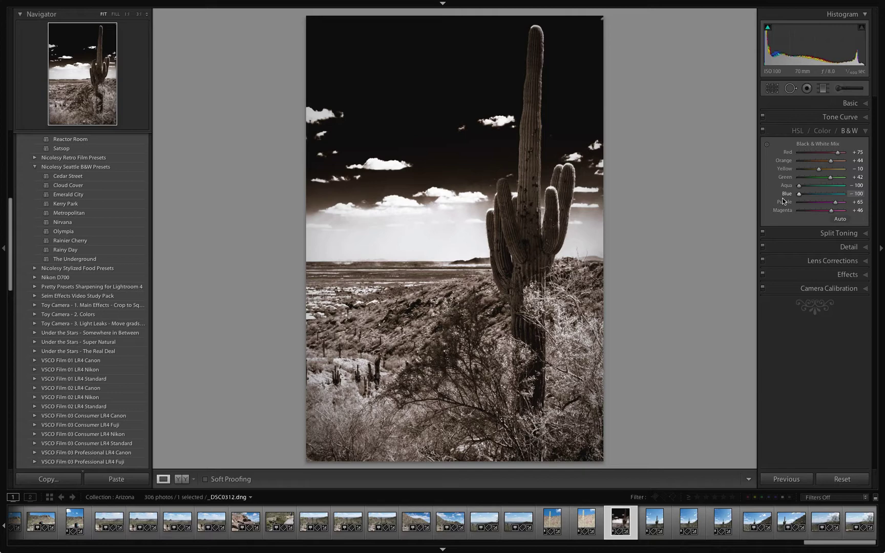
{"action": "left_click_drag", "start_coordinate": [808, 198], "coordinate": [815, 199]}
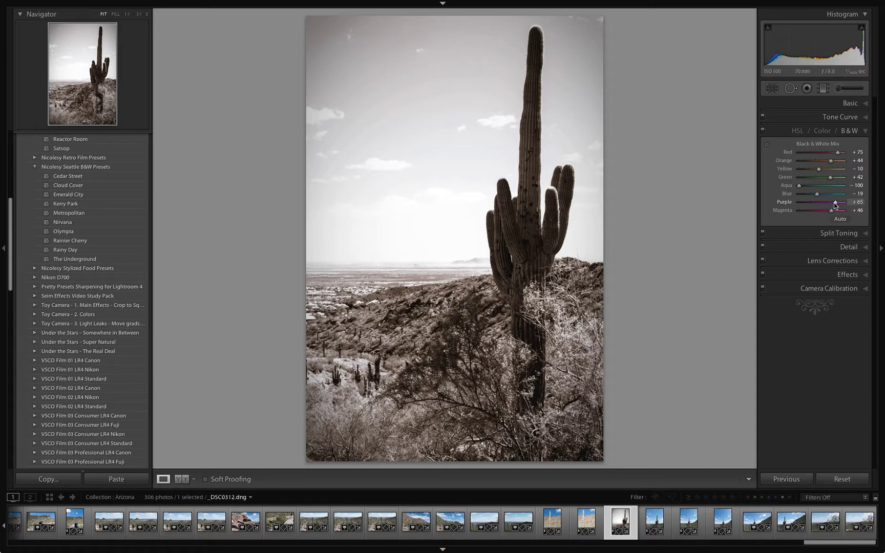
- Set Purple to −25 and Magenta to +10 in the black-and-white mix, checking the distant houses up close
{"action": "left_click_drag", "start_coordinate": [834, 203], "coordinate": [816, 208]}
{"action": "left_click_drag", "start_coordinate": [830, 213], "coordinate": [802, 215]}
{"action": "left_click_drag", "start_coordinate": [771, 215], "coordinate": [802, 230]}
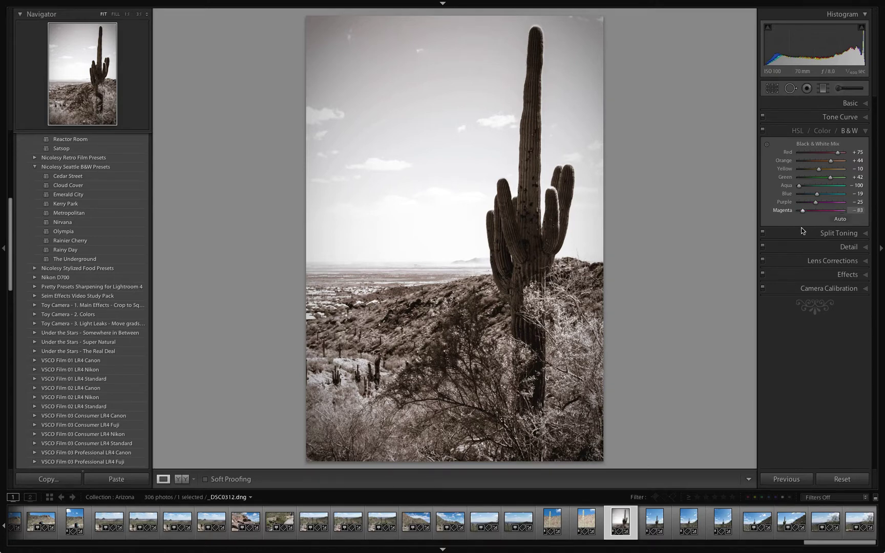
{"action": "left_click", "coordinate": [358, 295]}
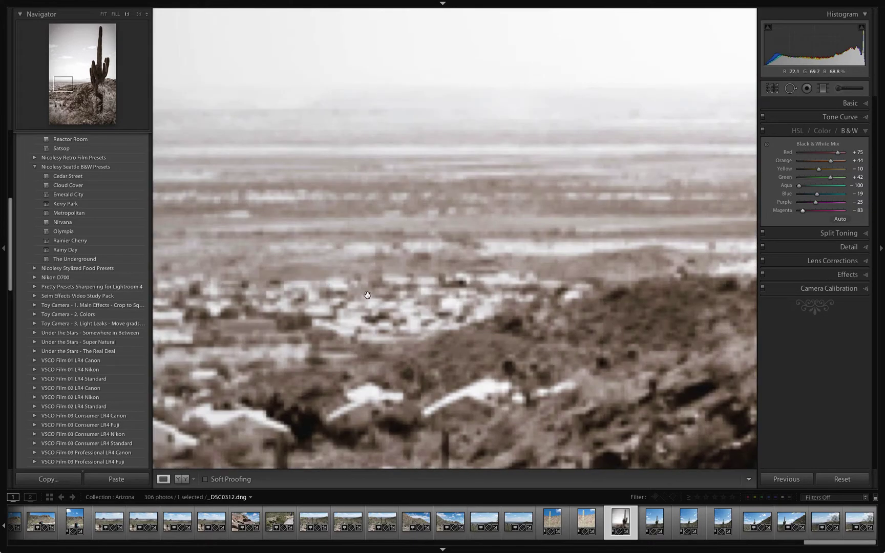
{"action": "mouse_move", "coordinate": [801, 211]}
{"action": "left_mouse_down"}
{"action": "mouse_move", "coordinate": [836, 210]}
{"action": "mouse_move", "coordinate": [807, 212]}
{"action": "mouse_move", "coordinate": [815, 214]}
{"action": "left_mouse_up"}
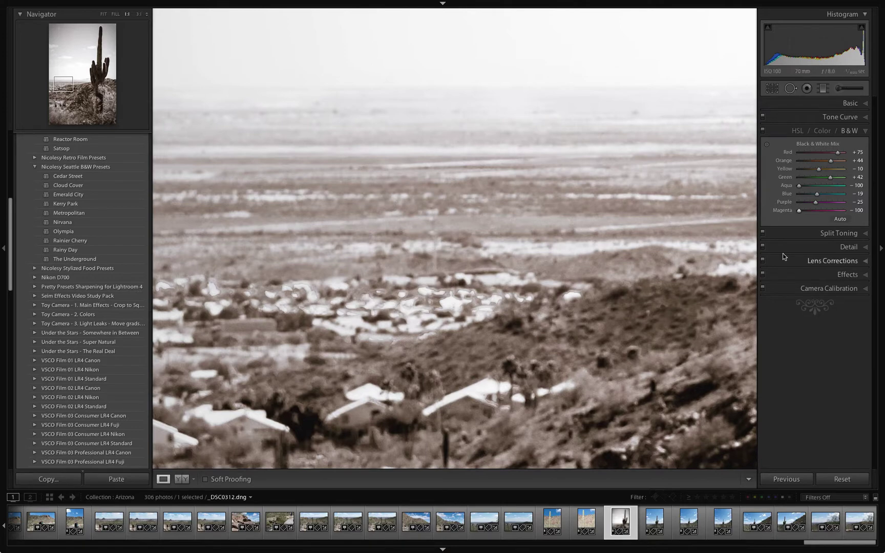
{"action": "left_click_drag", "start_coordinate": [798, 211], "coordinate": [822, 211]}
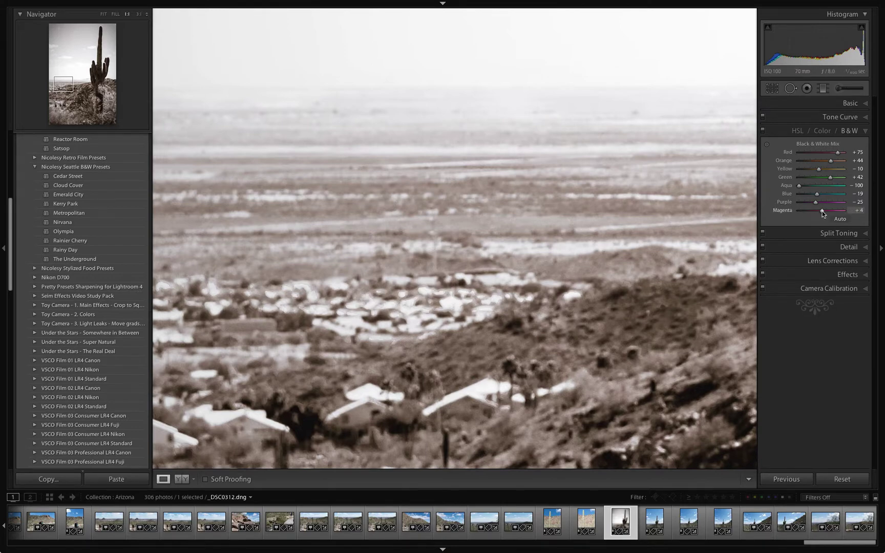
{"action": "left_click", "coordinate": [589, 275]}
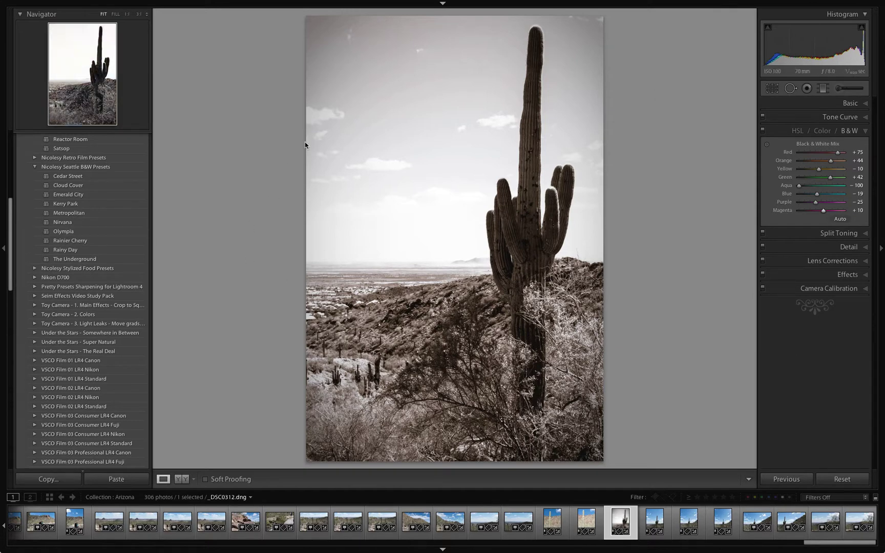
- Straighten the cactus photo by rotating its crop slightly counter-clockwise
{"action": "left_click", "coordinate": [772, 88]}
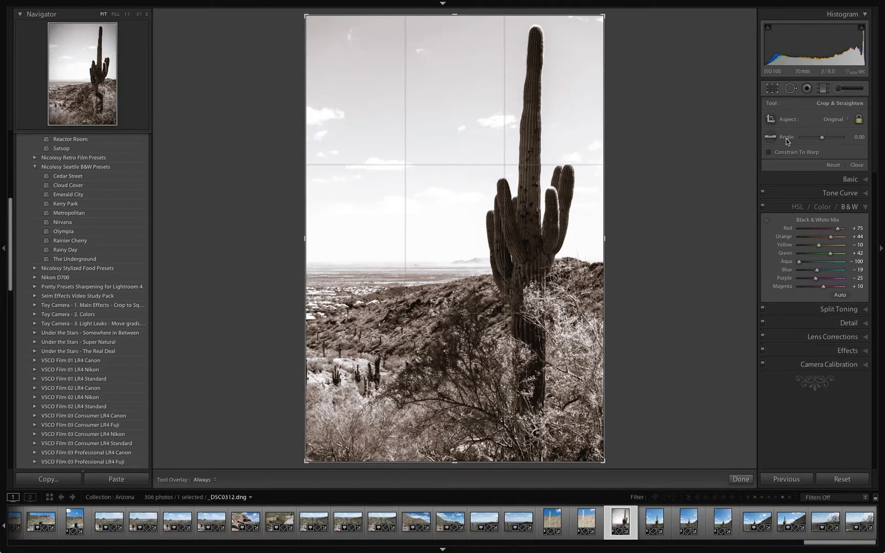
{"action": "left_click_drag", "start_coordinate": [609, 140], "coordinate": [614, 134]}
{"action": "key", "text": "Return"}
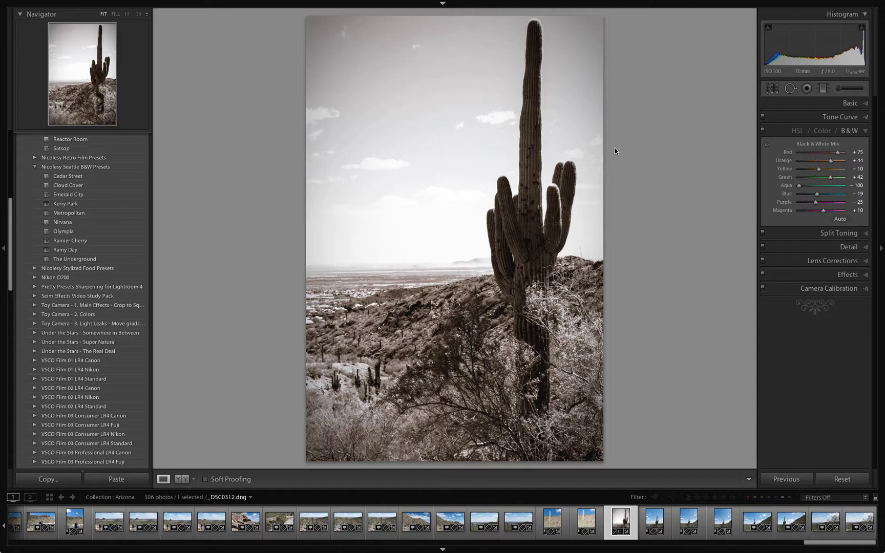
- Review the lens profile and chromatic aberration settings, and inspect the cactus edges at close magnification
{"action": "left_click", "coordinate": [841, 259]}
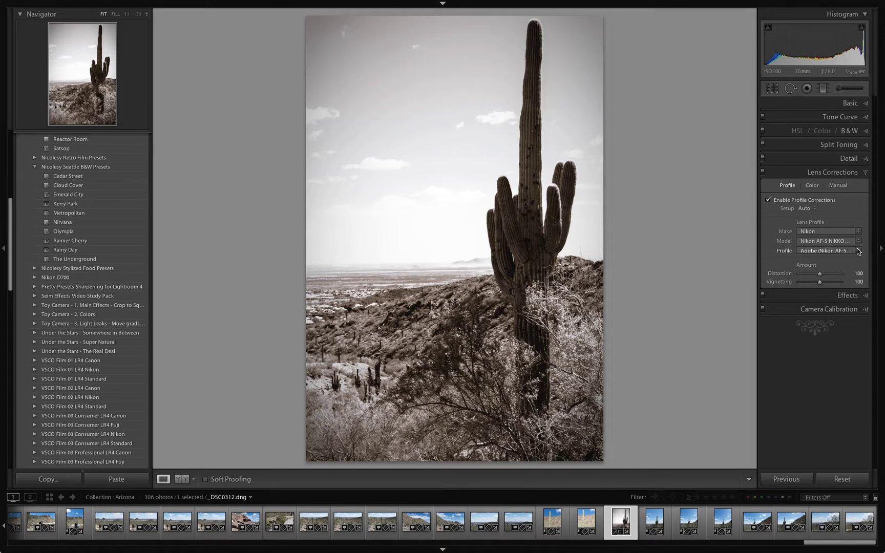
{"action": "left_click", "coordinate": [812, 185]}
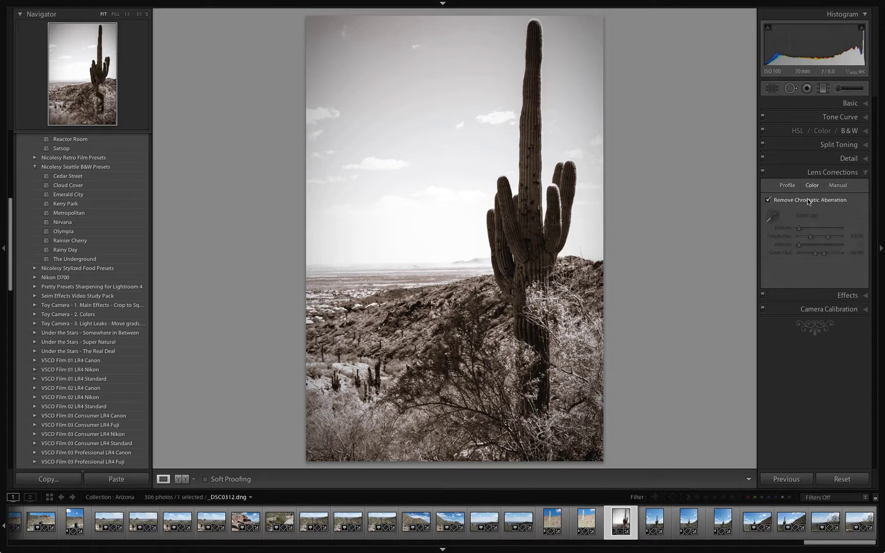
{"action": "left_click", "coordinate": [845, 104]}
{"action": "left_click", "coordinate": [539, 155]}
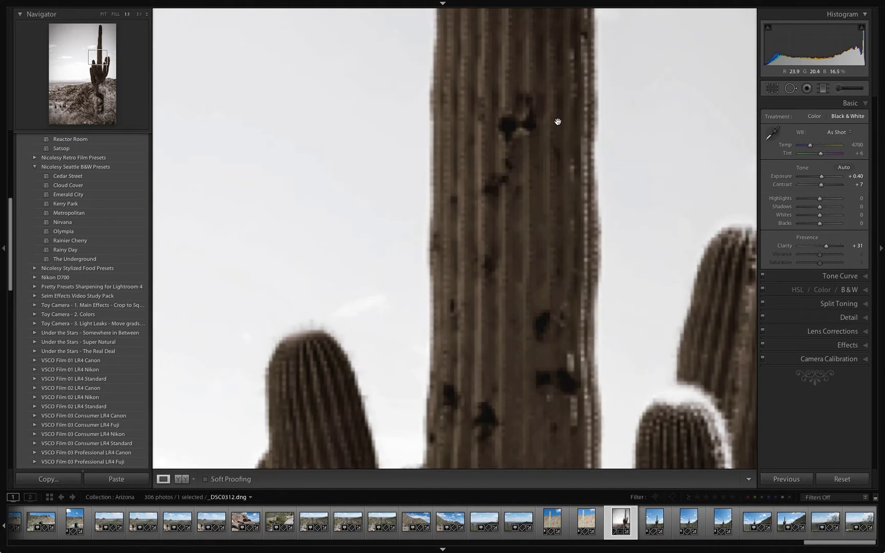
{"action": "left_click_drag", "start_coordinate": [559, 123], "coordinate": [446, 385]}
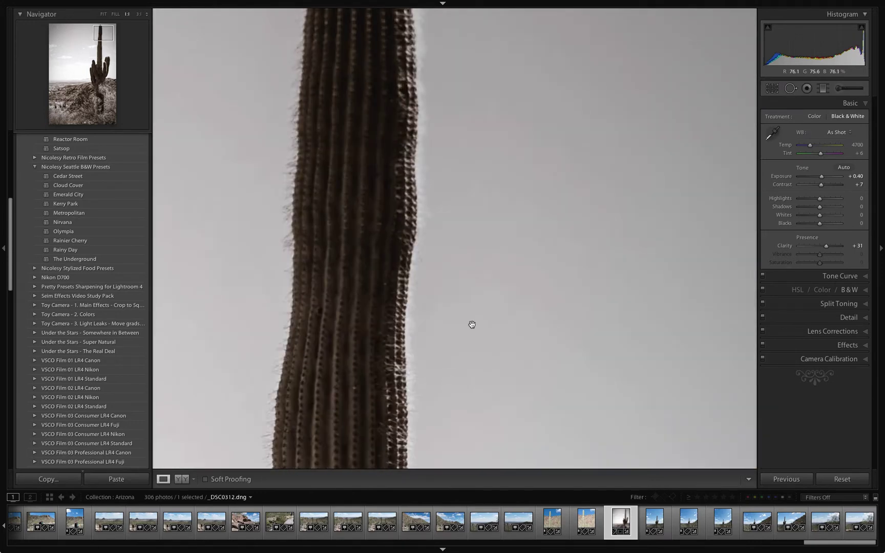
{"action": "left_click", "coordinate": [488, 310]}
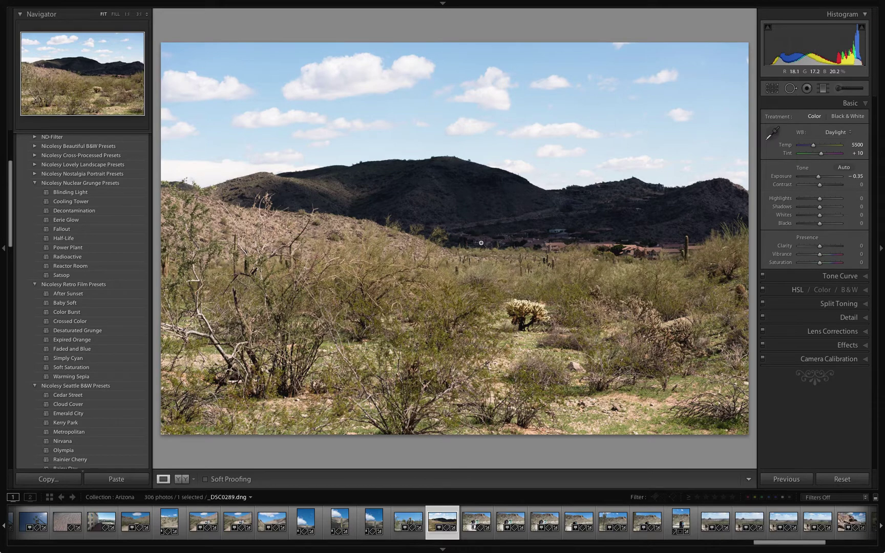
- Try the Cooling Tower, Eerie Glow and Fallout presets on the desert landscape _DSC0289.dng, undoing each one
{"action": "left_click", "coordinate": [119, 203]}
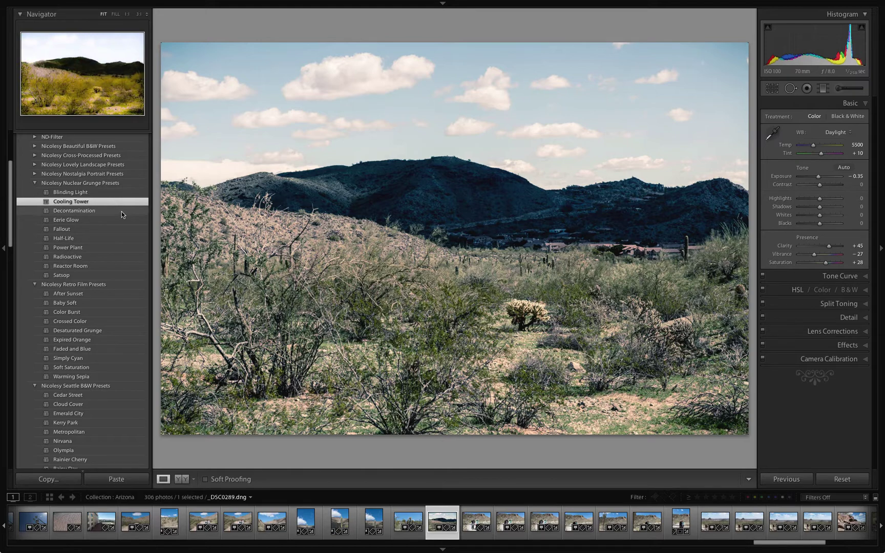
{"action": "key", "text": "ctrl+z"}
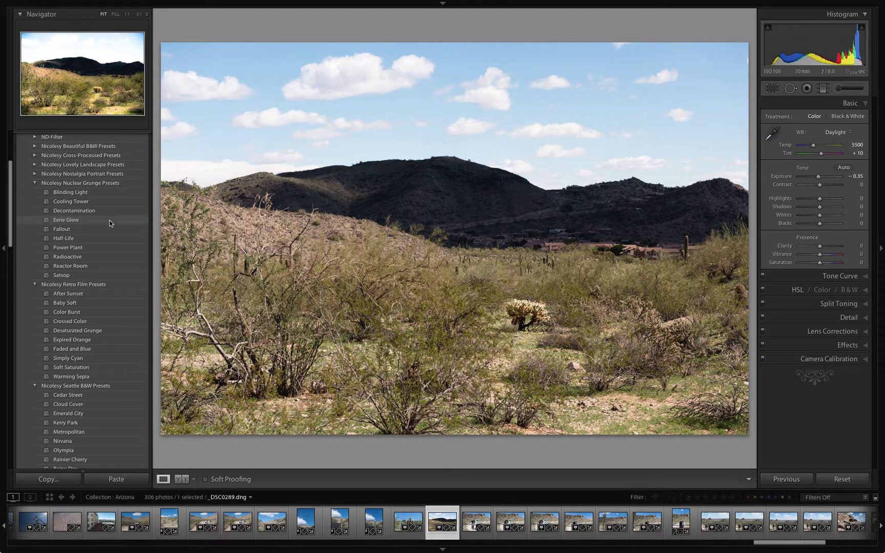
{"action": "left_click", "coordinate": [109, 224]}
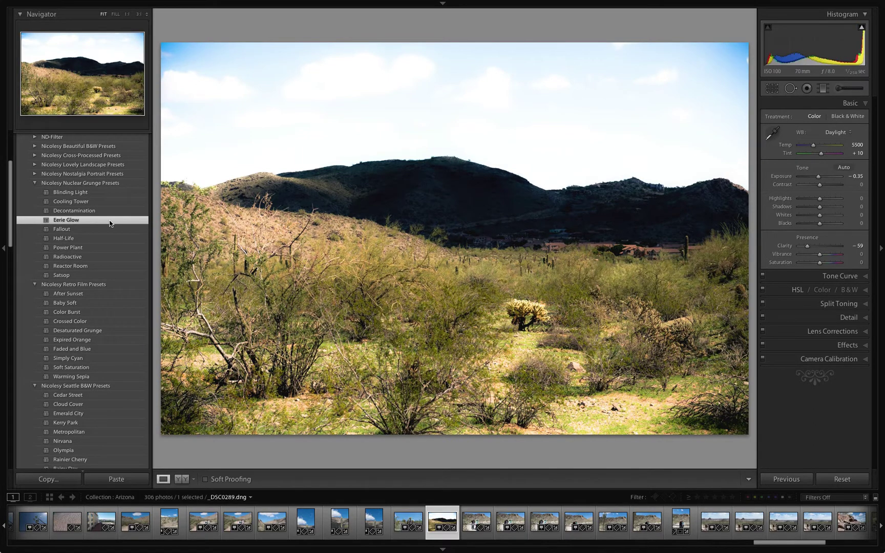
{"action": "key", "text": "ctrl+z"}
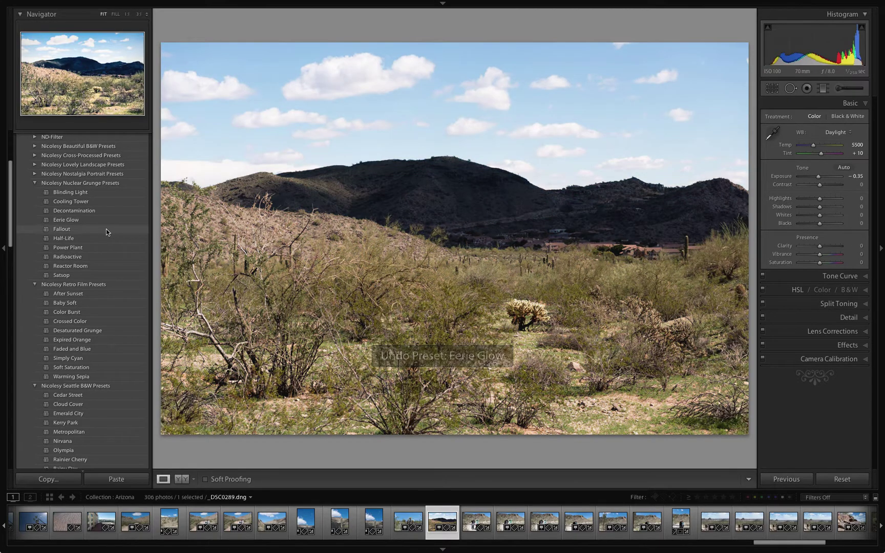
{"action": "left_click", "coordinate": [106, 229]}
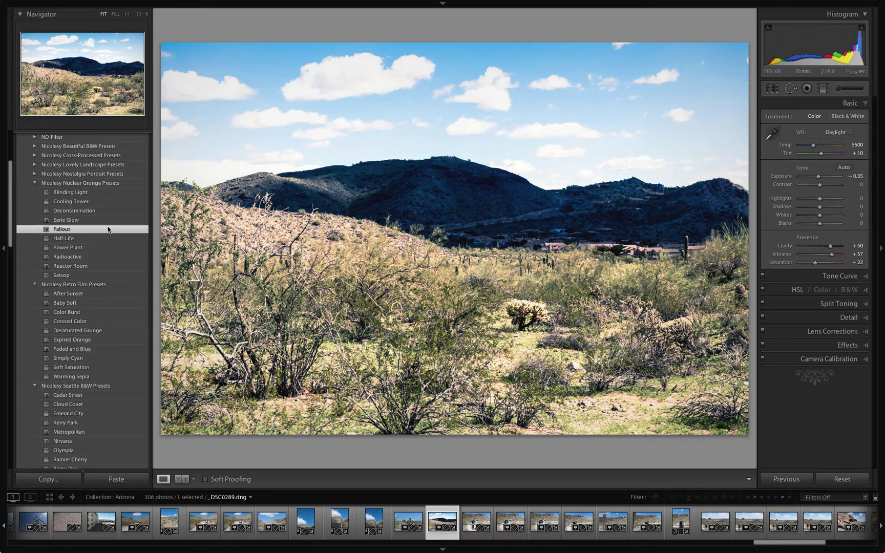
{"action": "key", "text": "ctrl+z"}
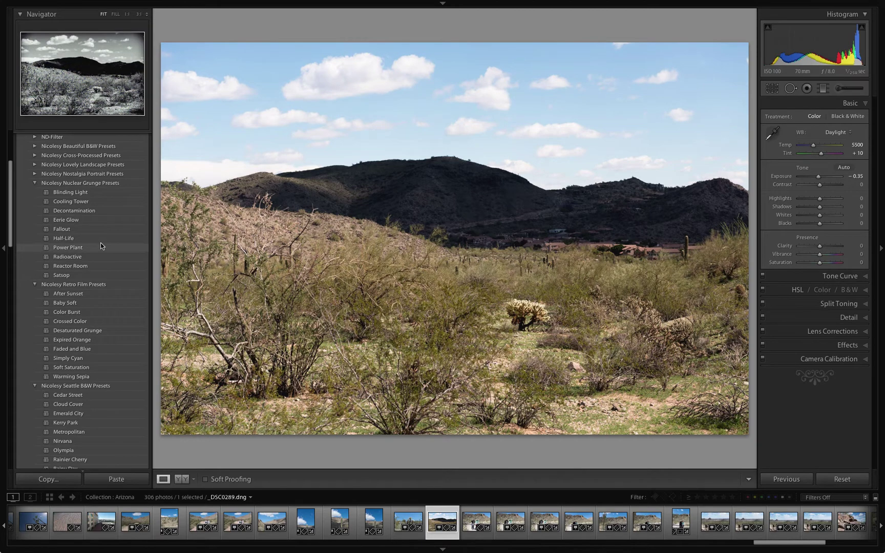
- Try the Power Plant, Radioactive and Satsop presets on the desert landscape, undoing each one
{"action": "left_click", "coordinate": [101, 245]}
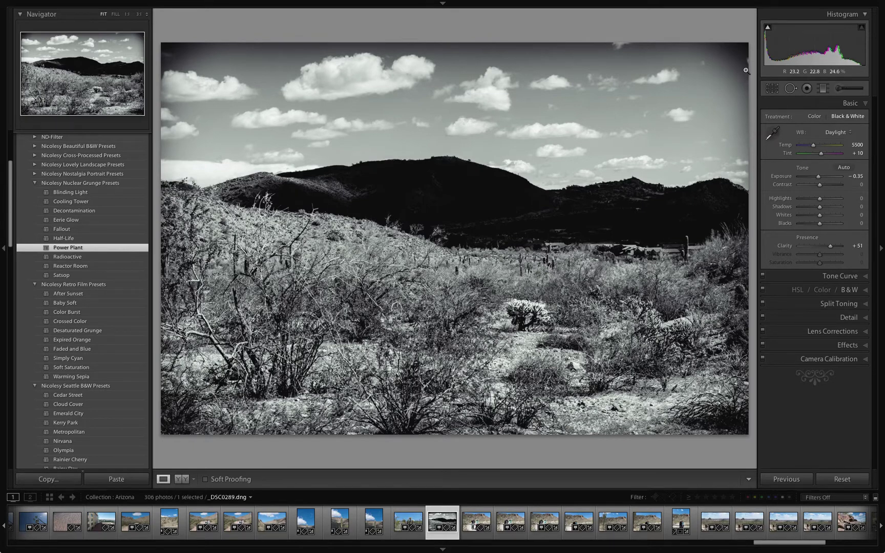
{"action": "key", "text": "ctrl+z"}
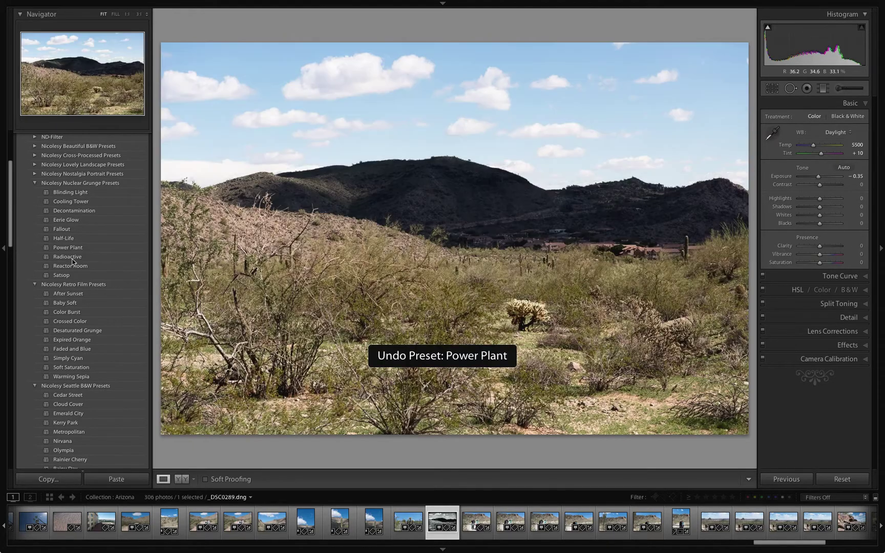
{"action": "left_click", "coordinate": [70, 260]}
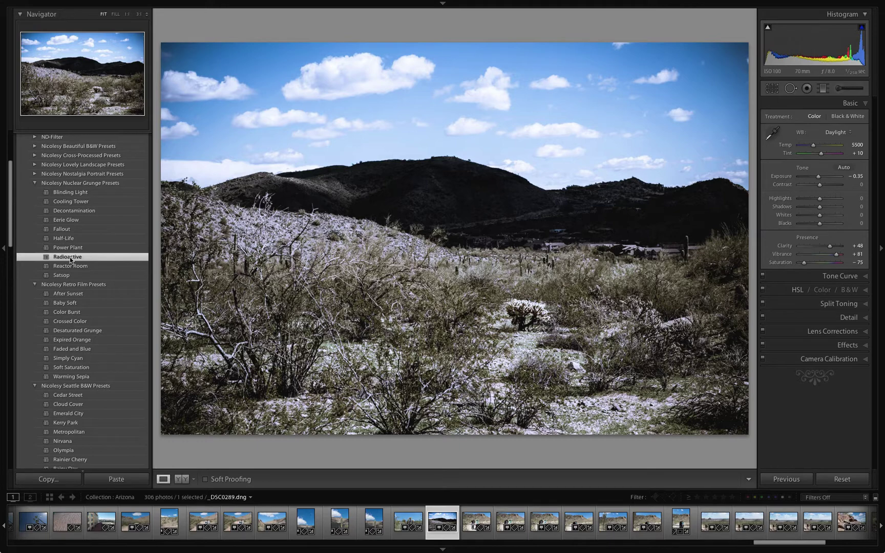
{"action": "key", "text": "ctrl+z"}
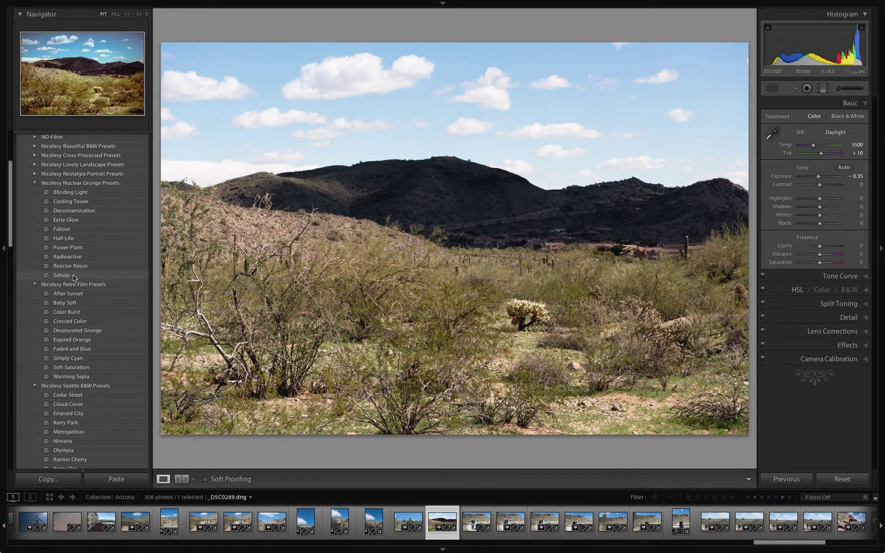
{"action": "left_click", "coordinate": [74, 277]}
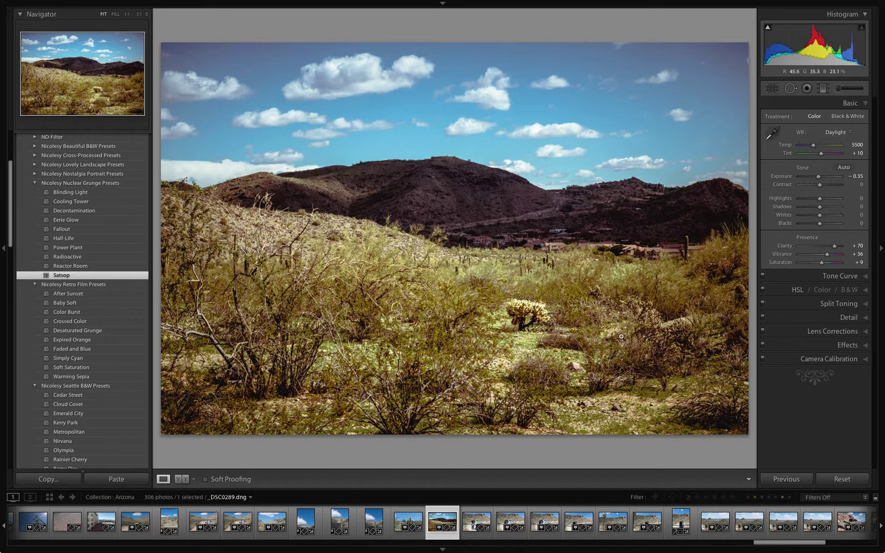
{"action": "key", "text": "ctrl+z"}
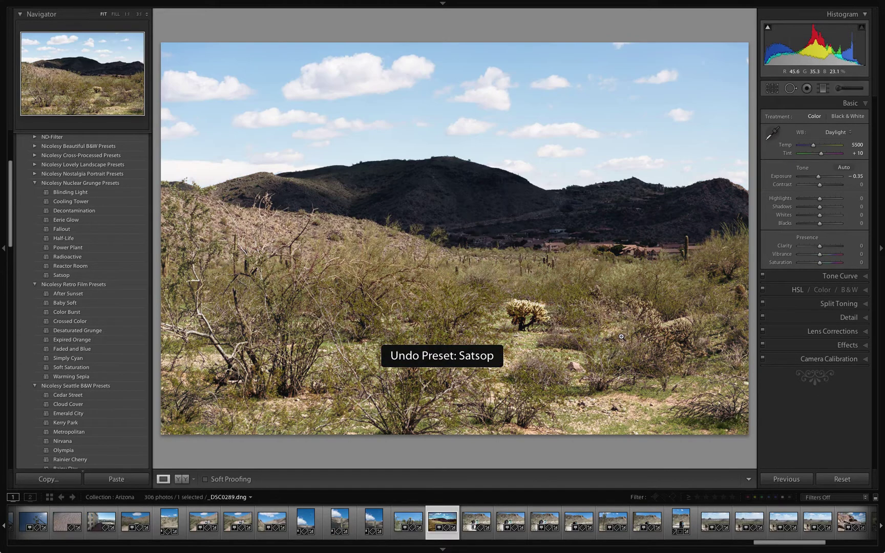
{"action": "left_click", "coordinate": [73, 274]}
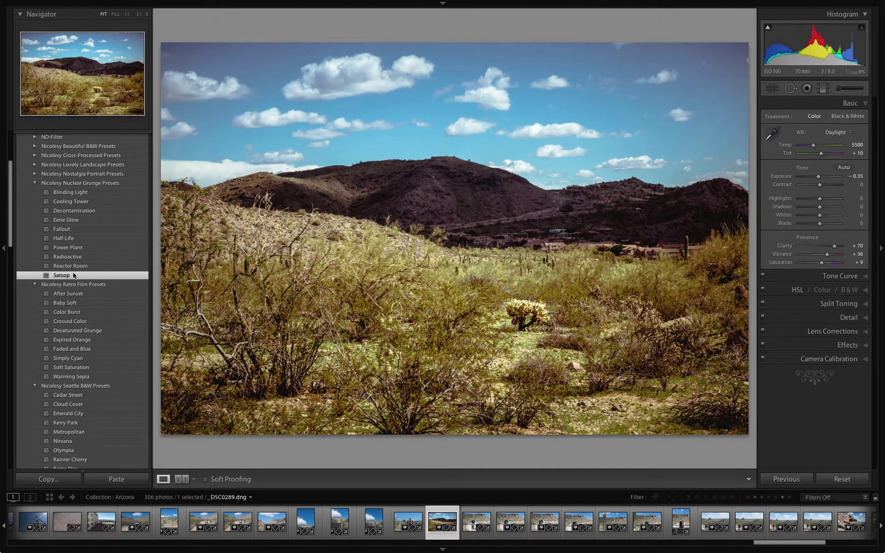
{"action": "key", "text": "ctrl+z"}
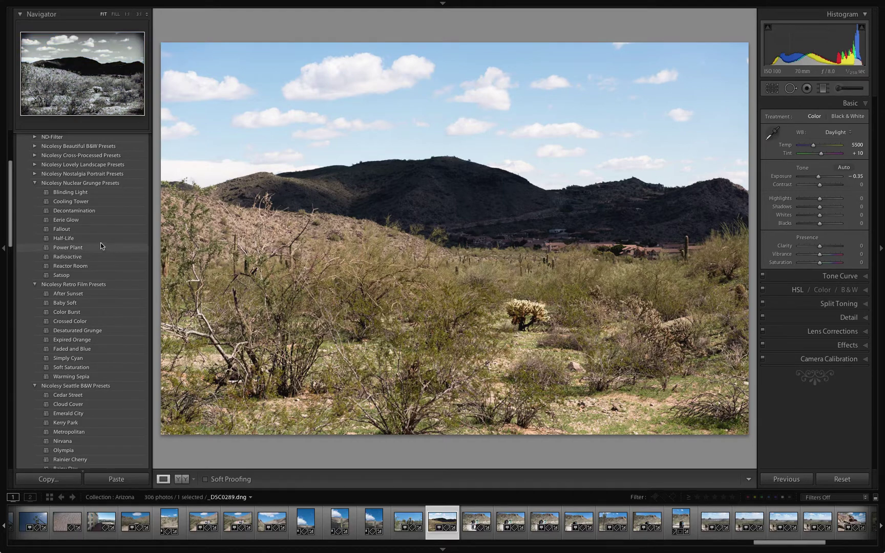
- Apply the Power Plant preset from the Nicolesy Nuclear Grunge Presets to the desert landscape
{"action": "left_click", "coordinate": [101, 244]}
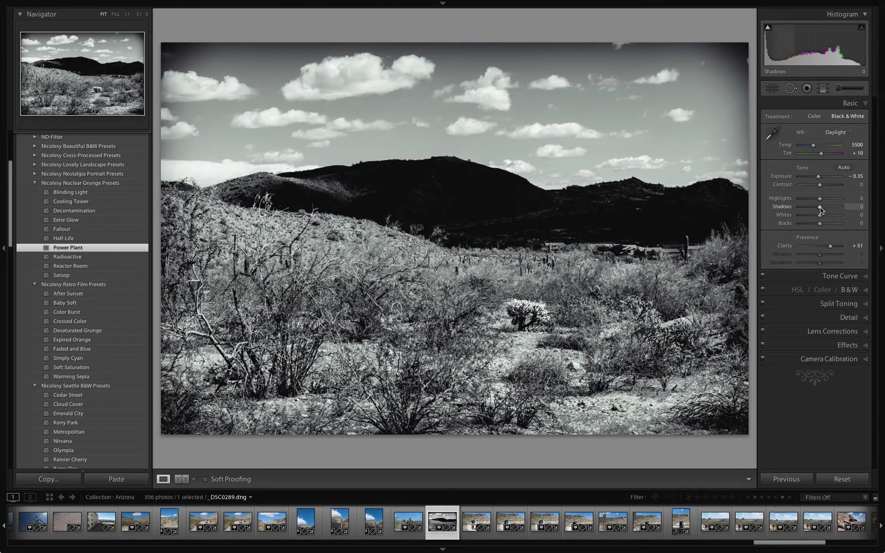
- Set the tone curve's Shadows to +96, Darks to −54 and Highlights to +29 on the black-and-white desert landscape
{"action": "left_click", "coordinate": [839, 276]}
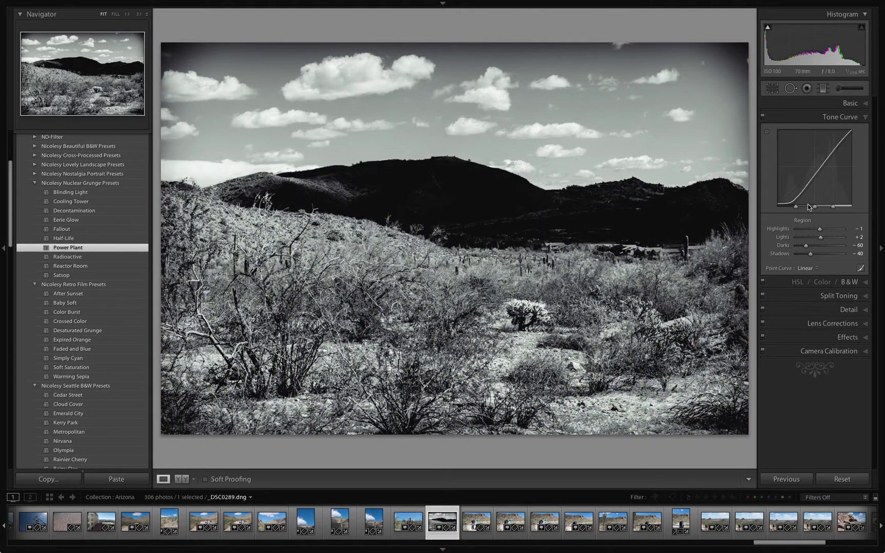
{"action": "mouse_move", "coordinate": [811, 255]}
{"action": "left_mouse_down"}
{"action": "mouse_move", "coordinate": [846, 251]}
{"action": "mouse_move", "coordinate": [810, 246]}
{"action": "left_mouse_up"}
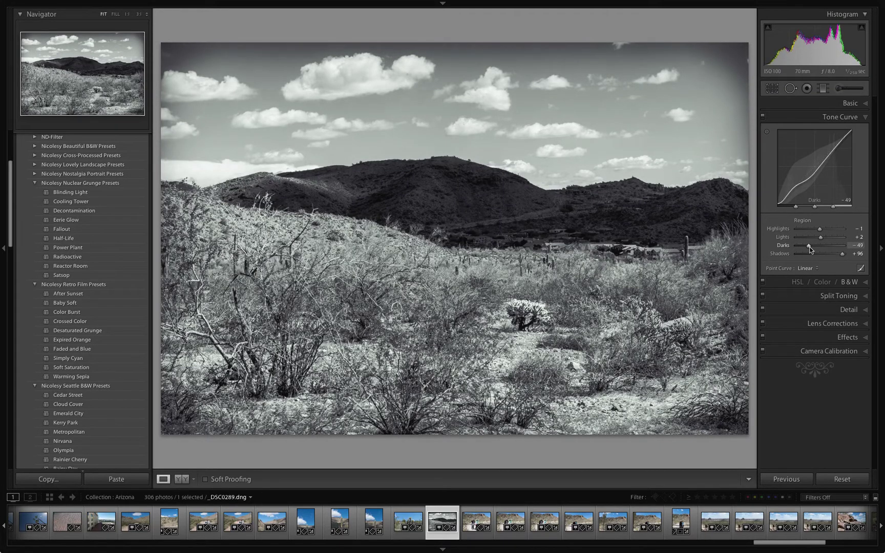
{"action": "left_click_drag", "start_coordinate": [802, 185], "coordinate": [803, 188]}
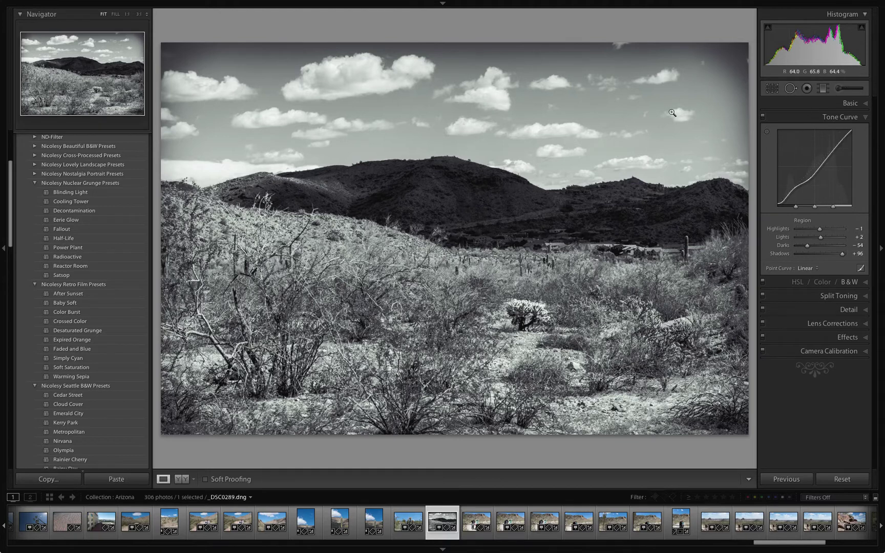
{"action": "left_click_drag", "start_coordinate": [820, 229], "coordinate": [826, 227]}
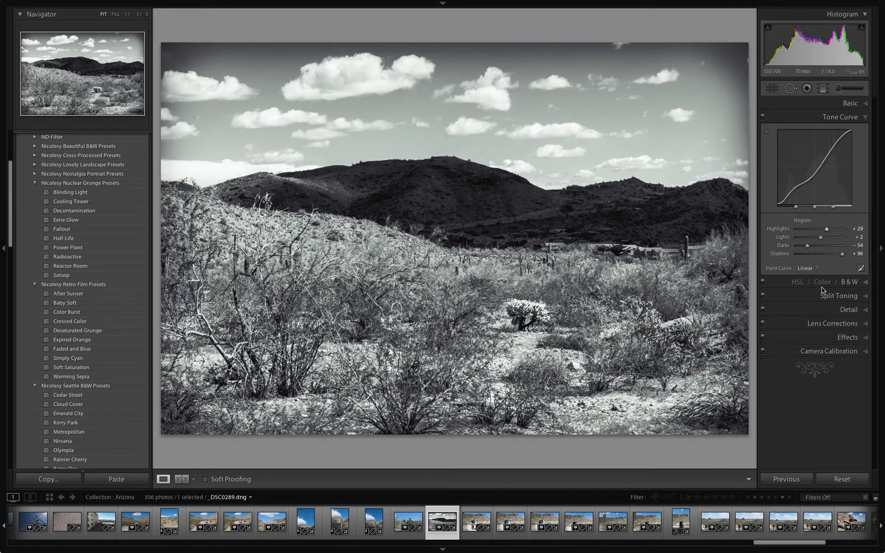
- Set the post-crop vignetting amount to −24 on the desert landscape
{"action": "left_click", "coordinate": [839, 323]}
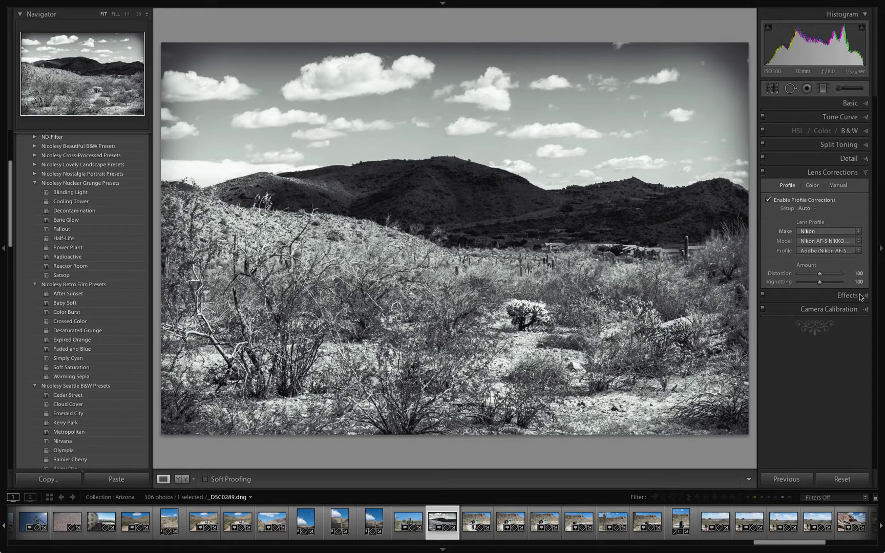
{"action": "left_click", "coordinate": [848, 297]}
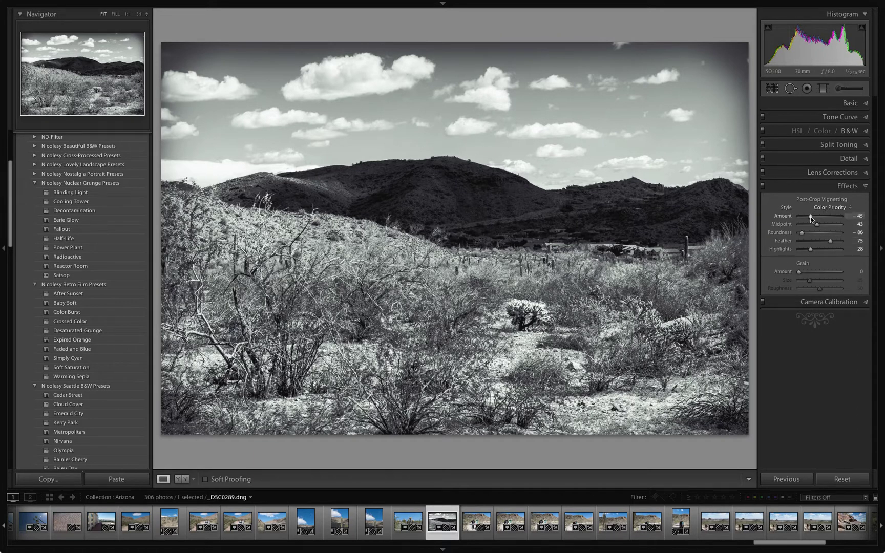
{"action": "left_click_drag", "start_coordinate": [810, 215], "coordinate": [815, 218]}
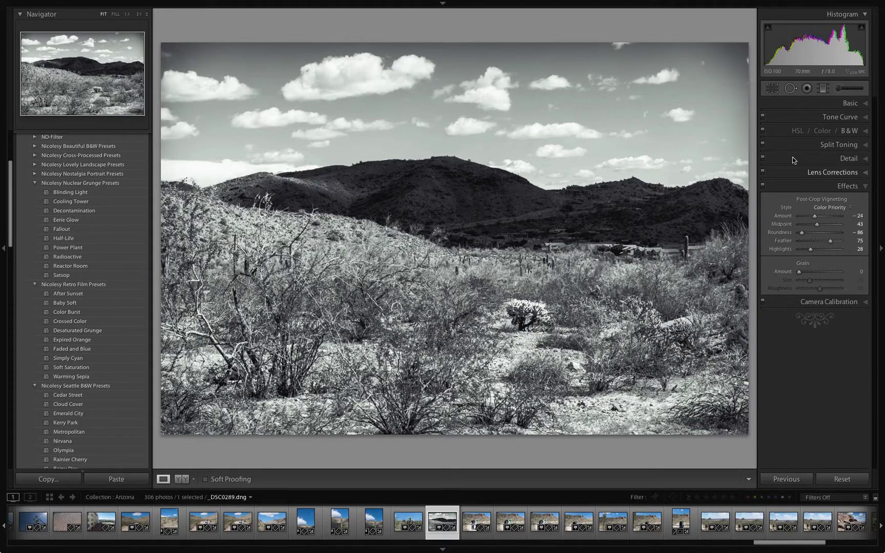
- Set the desert landscape's tone curve Highlights to +5 and Lights to −13
{"action": "left_click", "coordinate": [848, 103]}
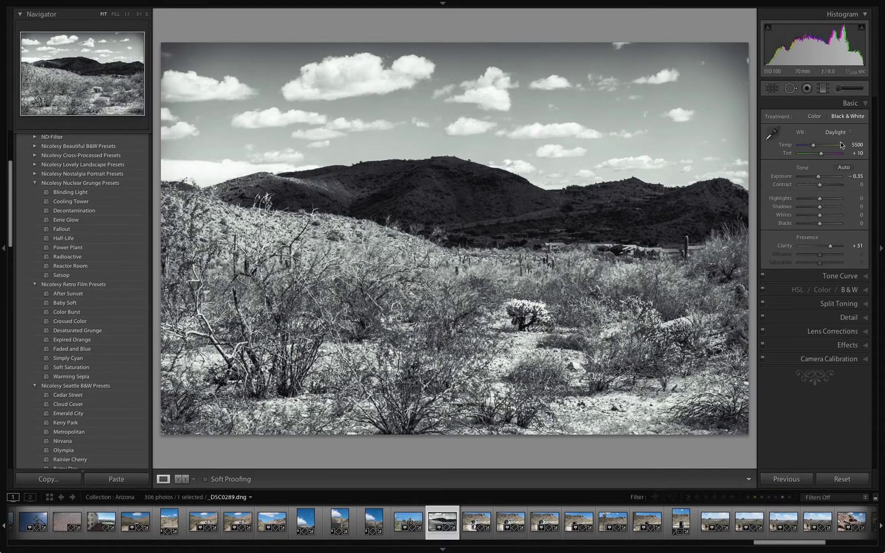
{"action": "left_click", "coordinate": [849, 277]}
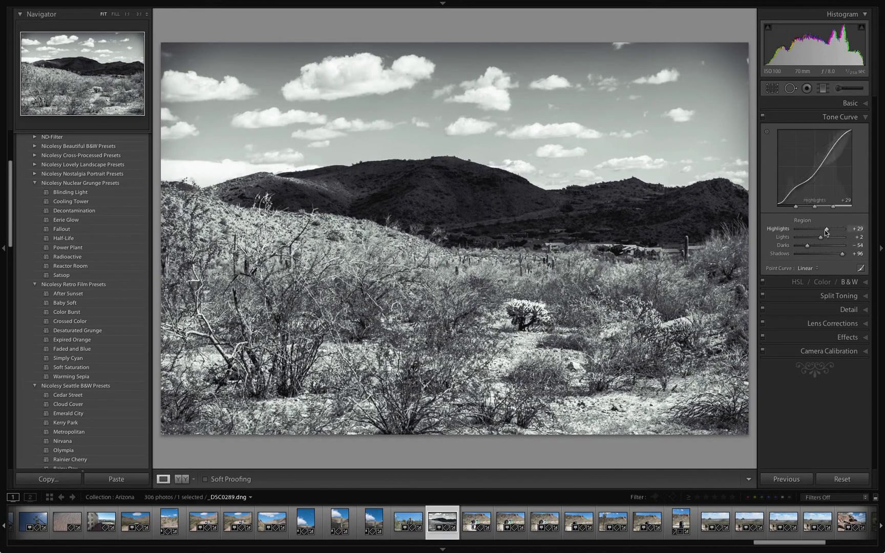
{"action": "left_click_drag", "start_coordinate": [820, 237], "coordinate": [818, 233]}
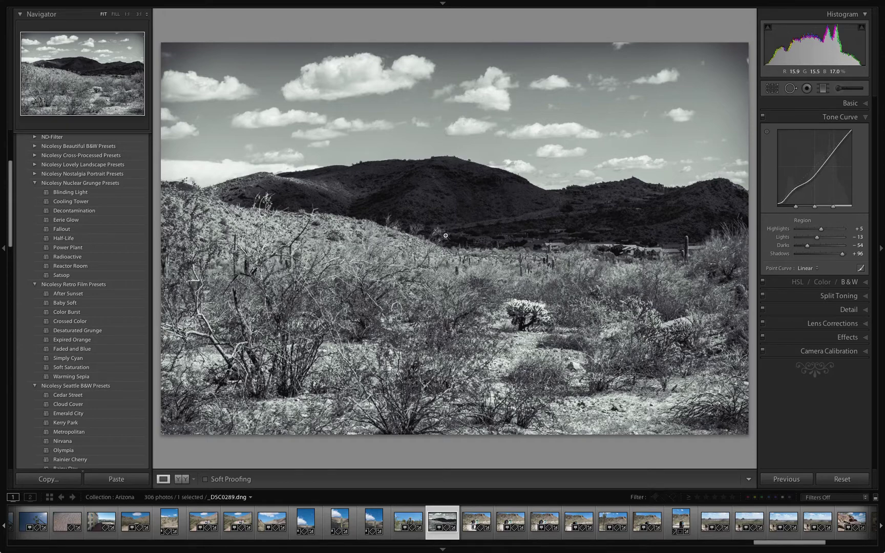
- Show the cactus photo _DSC0288.dng in Loupe view and inspect the cactus spines and the ground at its base at 1:1
{"action": "key", "text": "e"}
{"action": "key", "text": "Left"}
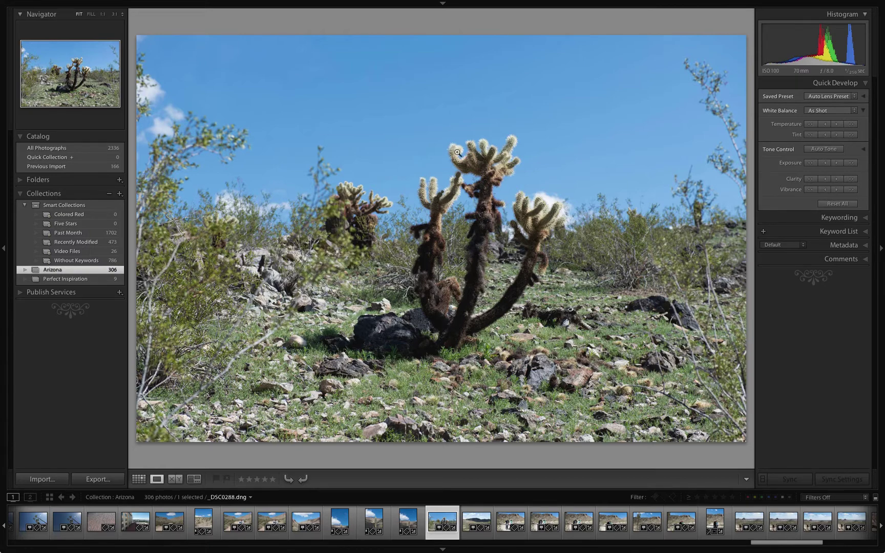
{"action": "left_click", "coordinate": [458, 134]}
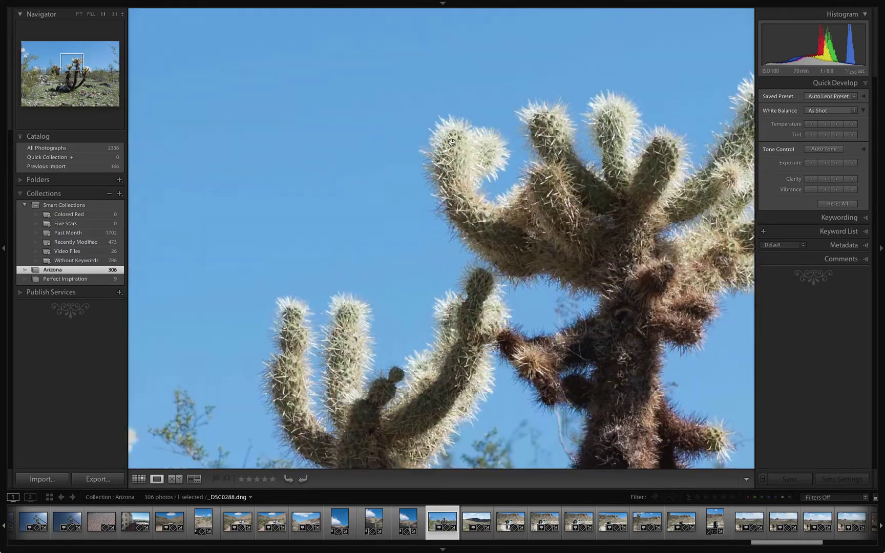
{"action": "left_click_drag", "start_coordinate": [484, 229], "coordinate": [483, 237]}
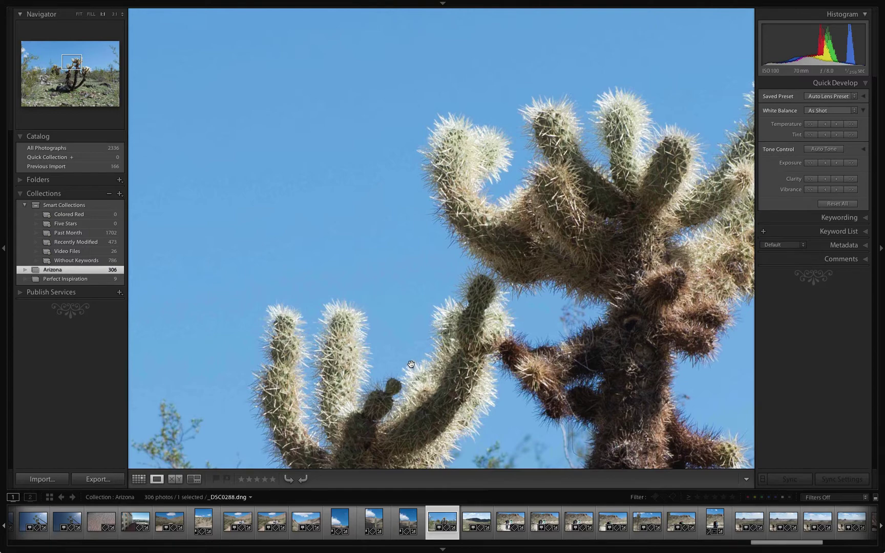
{"action": "left_click", "coordinate": [605, 323]}
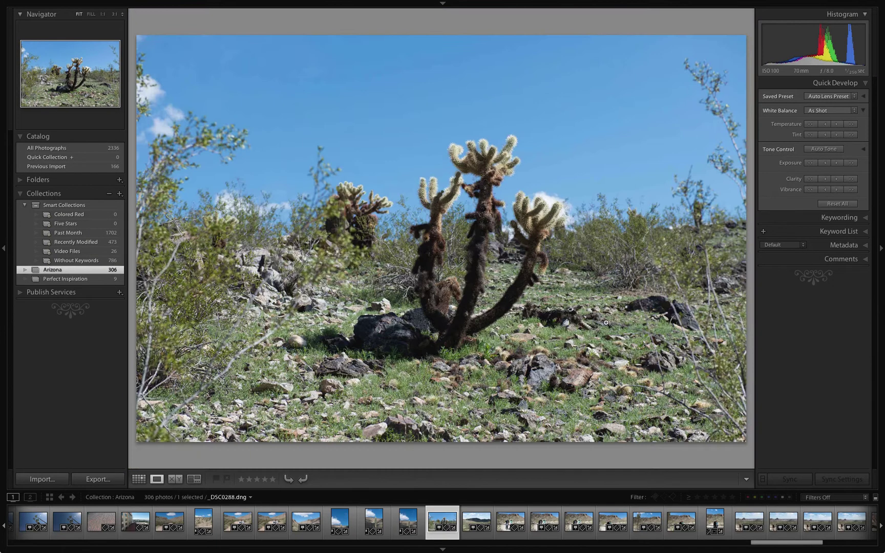
{"action": "left_click", "coordinate": [410, 384]}
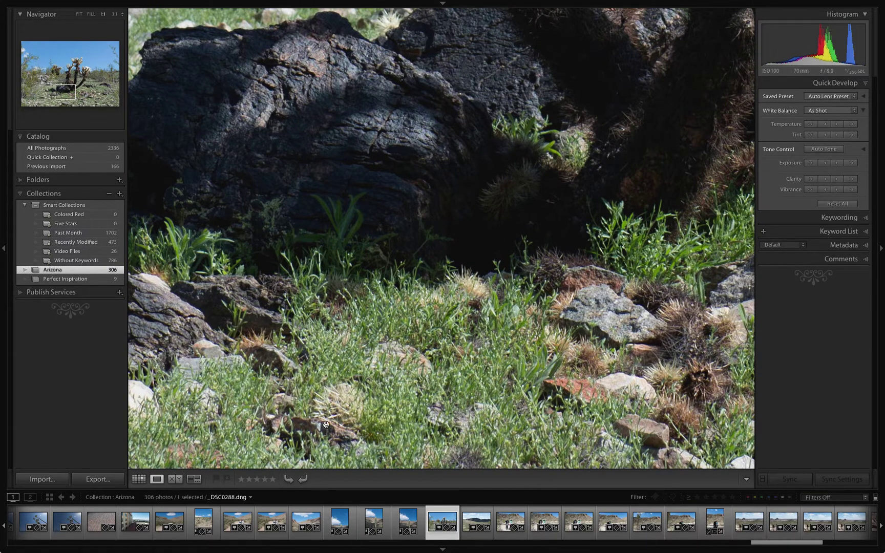
{"action": "left_click_drag", "start_coordinate": [329, 416], "coordinate": [460, 278]}
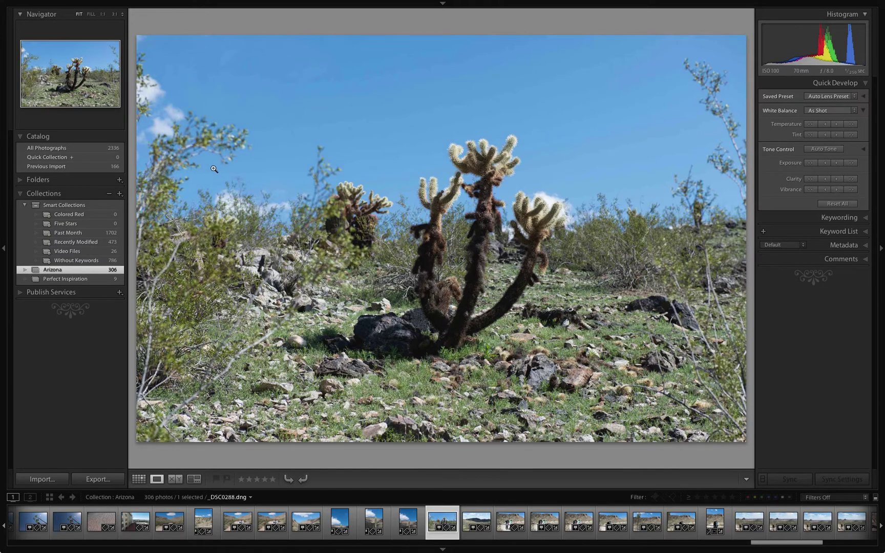
- Bring the cactus photo into the Develop module and expand the Nicolesy Lovely Landscape Presets
{"action": "key", "text": "d"}
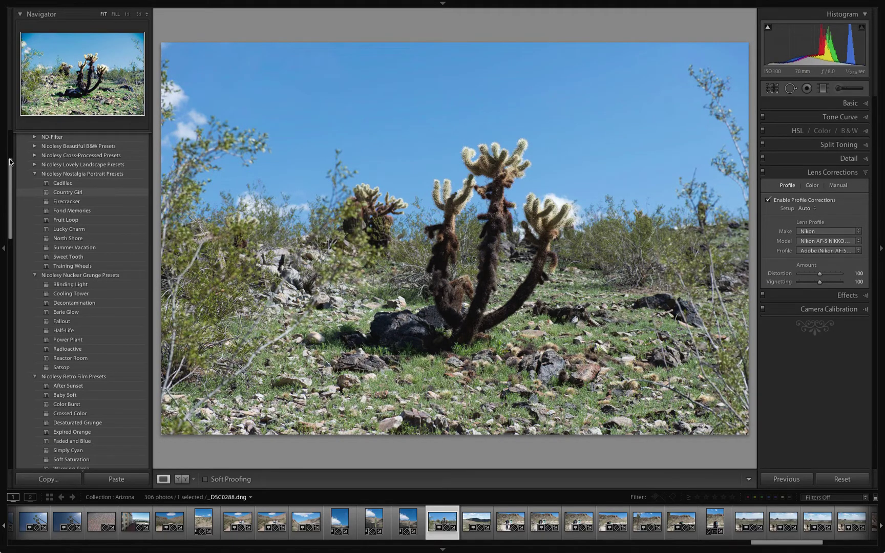
{"action": "left_click", "coordinate": [45, 164]}
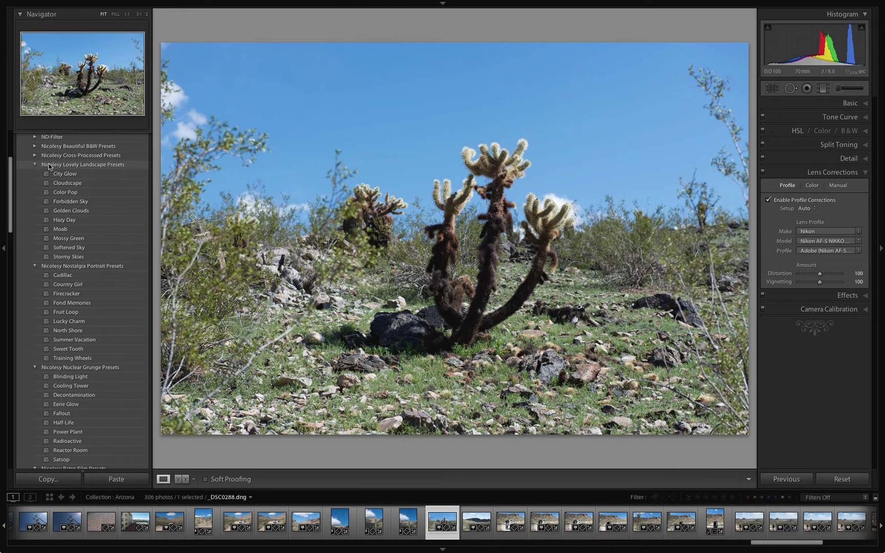
- Try the City Glow and Cloudscape presets on the cactus photo, undoing each one
{"action": "left_click", "coordinate": [87, 173]}
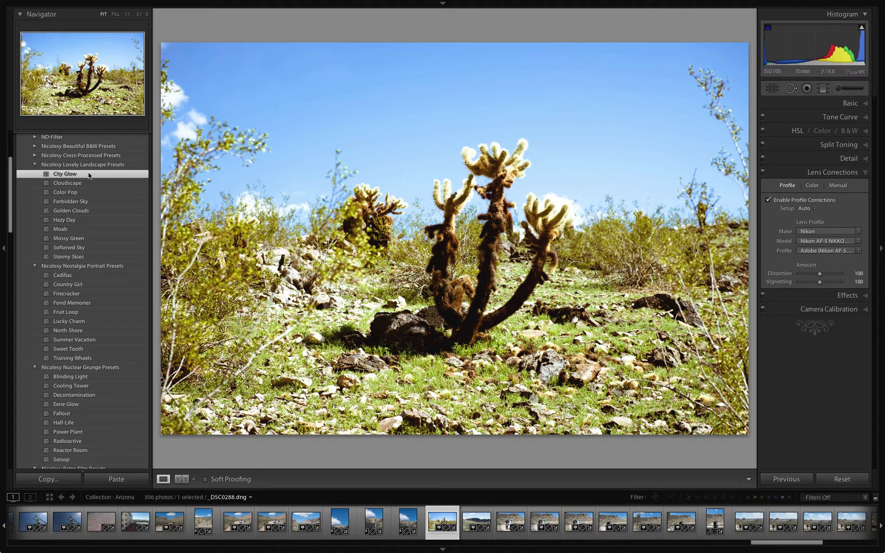
{"action": "key", "text": "ctrl+z"}
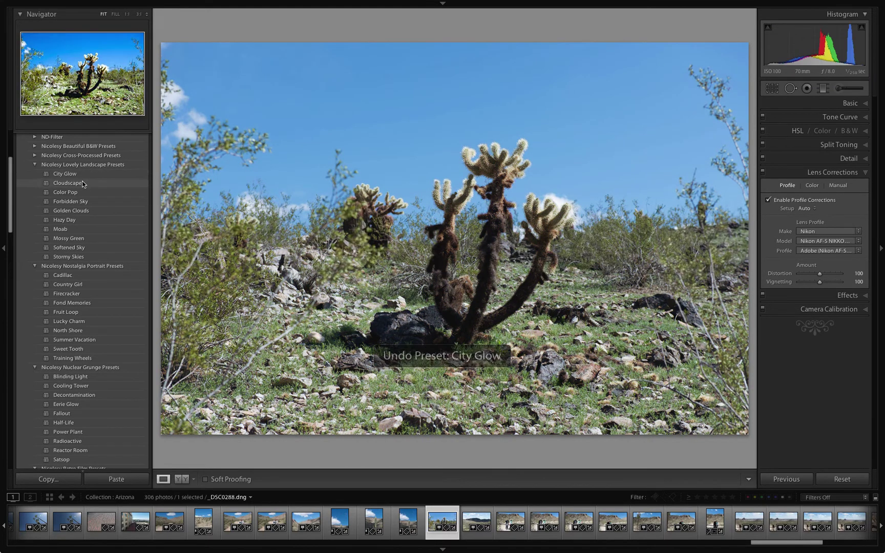
{"action": "left_click", "coordinate": [82, 182]}
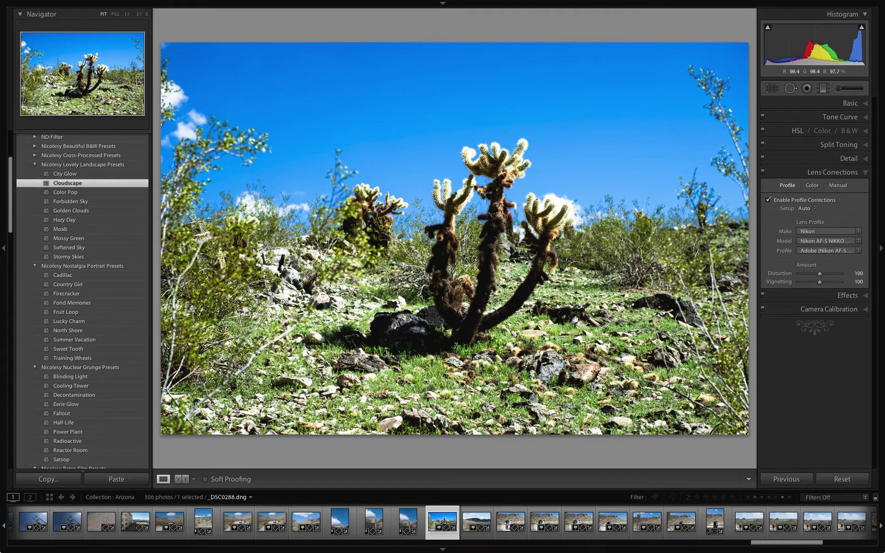
{"action": "key", "text": "ctrl+z"}
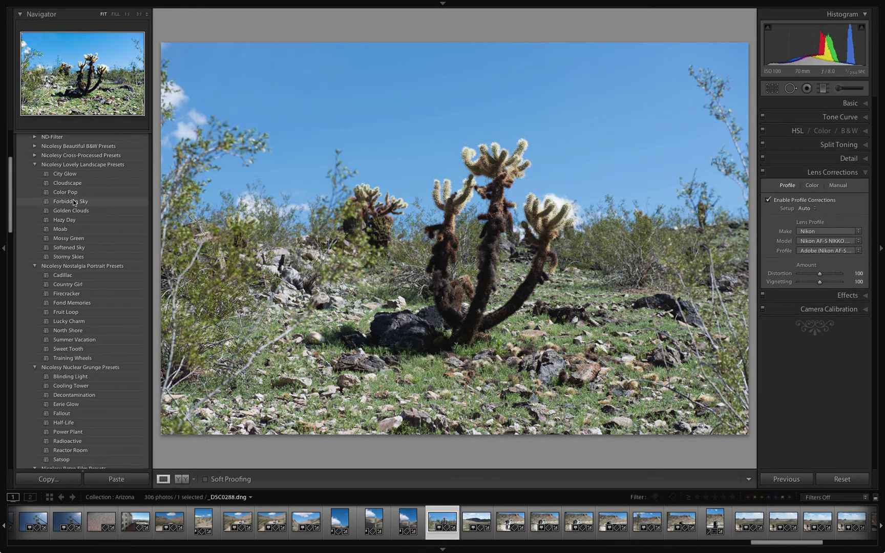
- Try the Moab, Mossy Green and Softened Sky presets on the cactus photo, undoing each one
{"action": "left_click", "coordinate": [79, 228]}
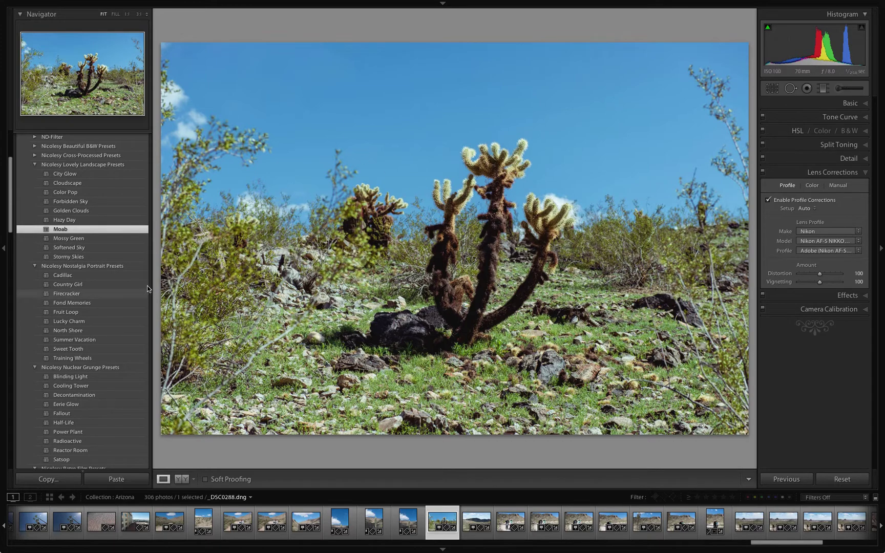
{"action": "key", "text": "ctrl+z"}
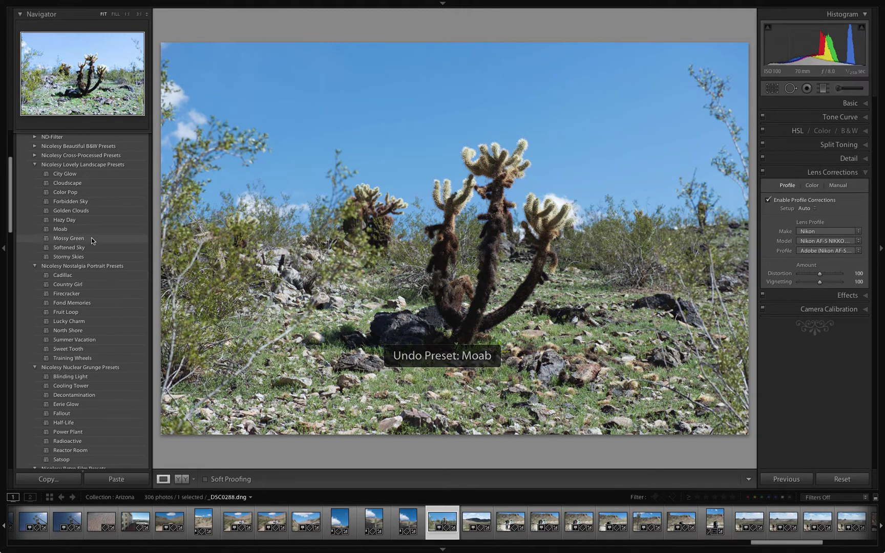
{"action": "left_click", "coordinate": [93, 239]}
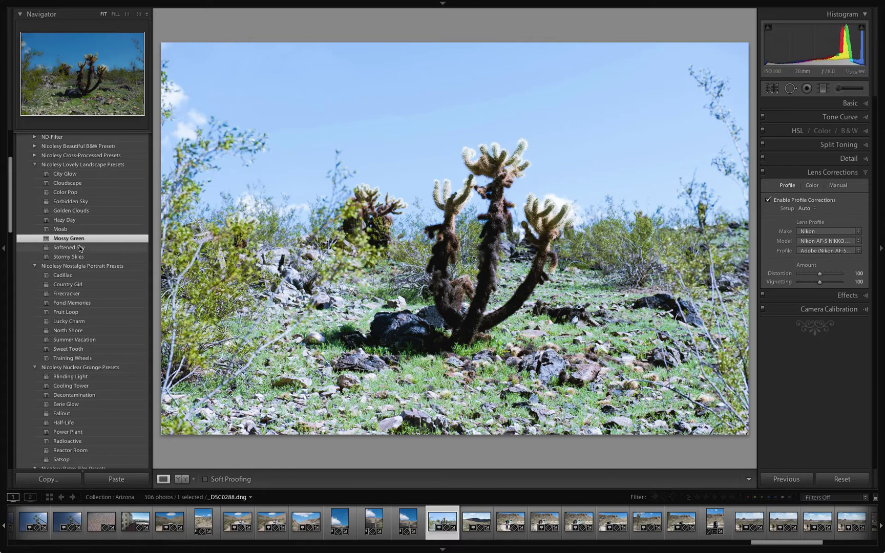
{"action": "key", "text": "ctrl+z"}
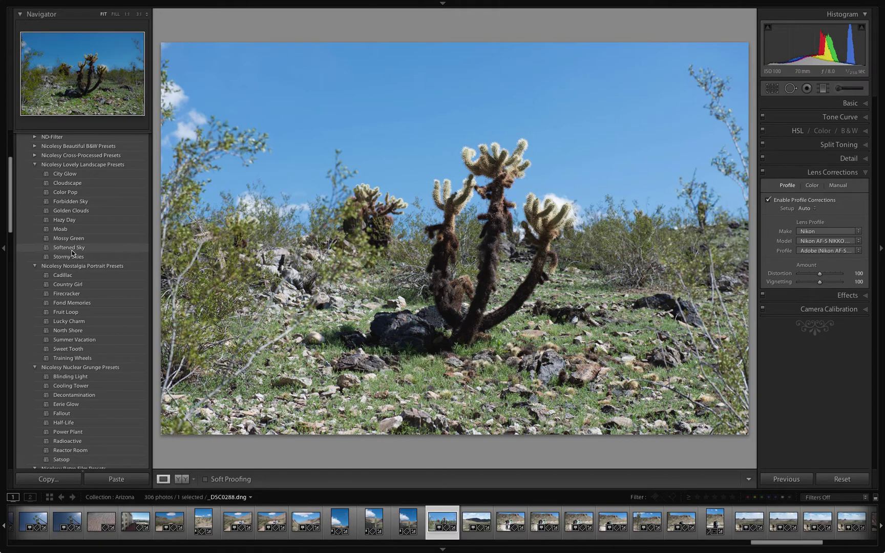
{"action": "left_click", "coordinate": [72, 250]}
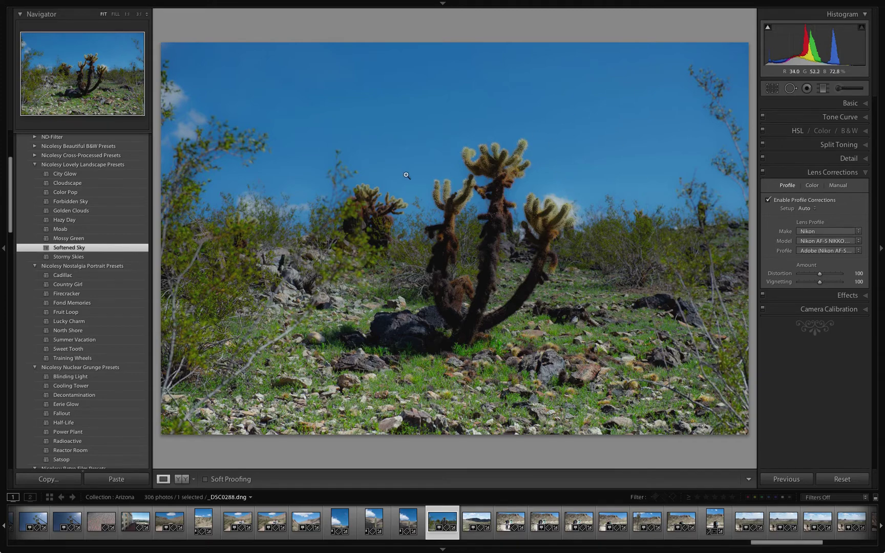
{"action": "key", "text": "ctrl+z"}
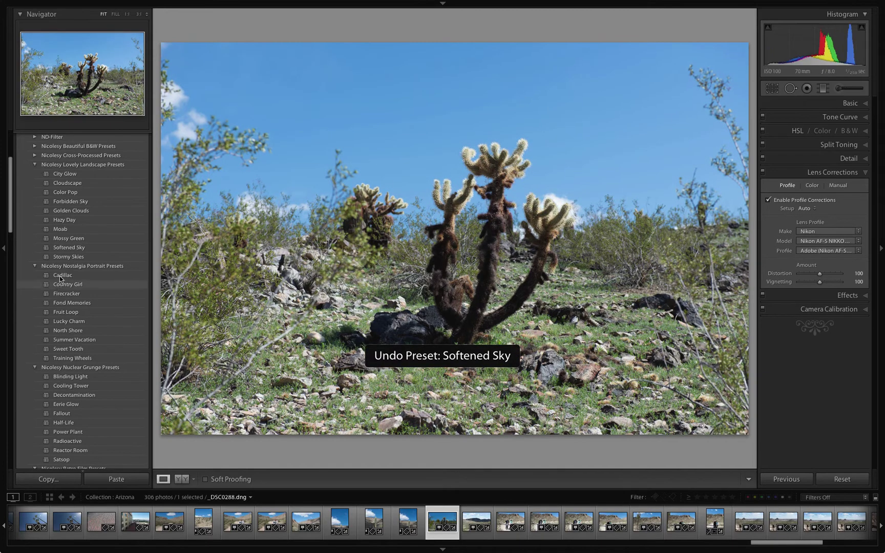
- Try the Stormy Skies, Color Pop and Forbidden Sky presets on the cactus photo, undoing each one
{"action": "left_click", "coordinate": [73, 258]}
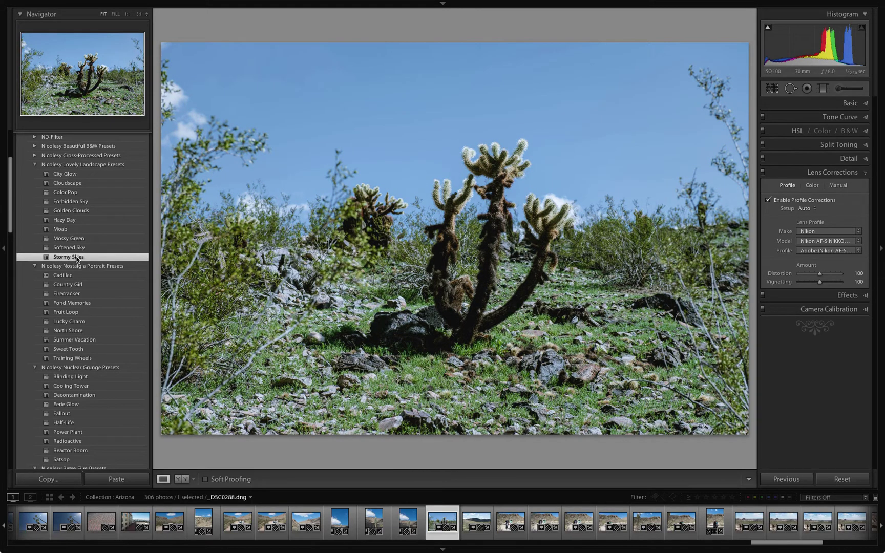
{"action": "key", "text": "ctrl+z"}
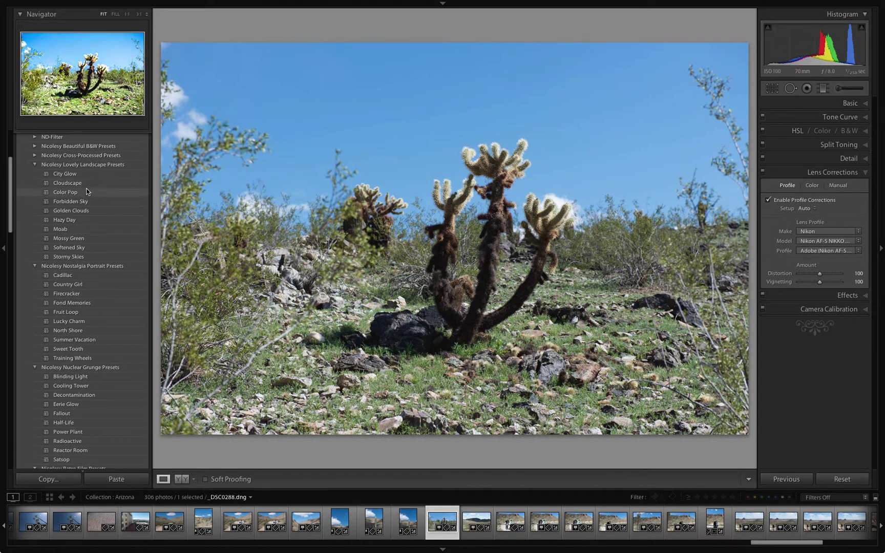
{"action": "left_click", "coordinate": [87, 192]}
{"action": "key", "text": "ctrl+z"}
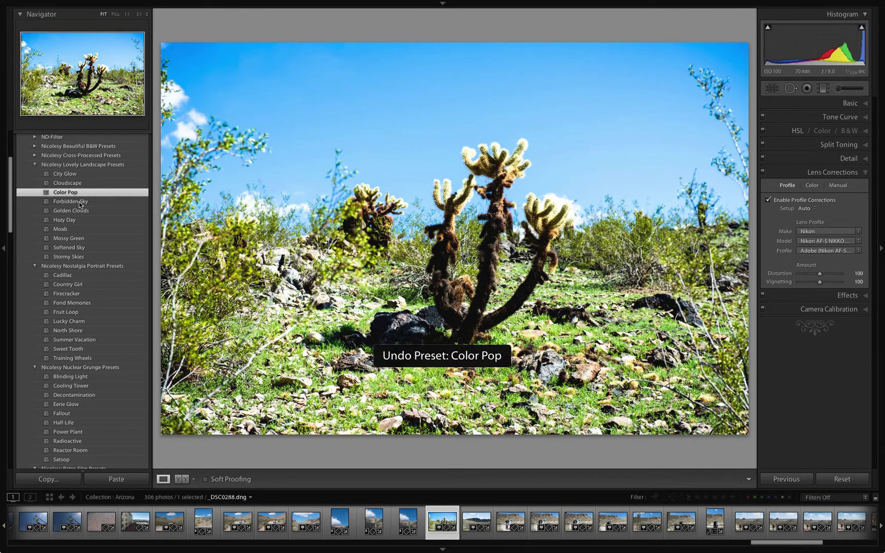
{"action": "left_click", "coordinate": [79, 202]}
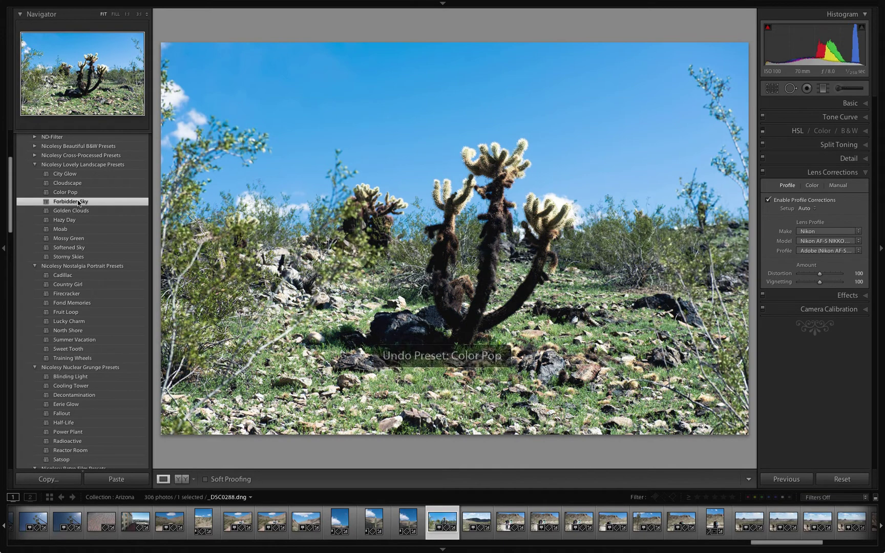
{"action": "key", "text": "ctrl+z"}
- Apply the Golden Clouds preset to the cactus photo and set the tone curve's Lights to +37, Darks to −13 and Shadows to +23
{"action": "left_click", "coordinate": [74, 211]}
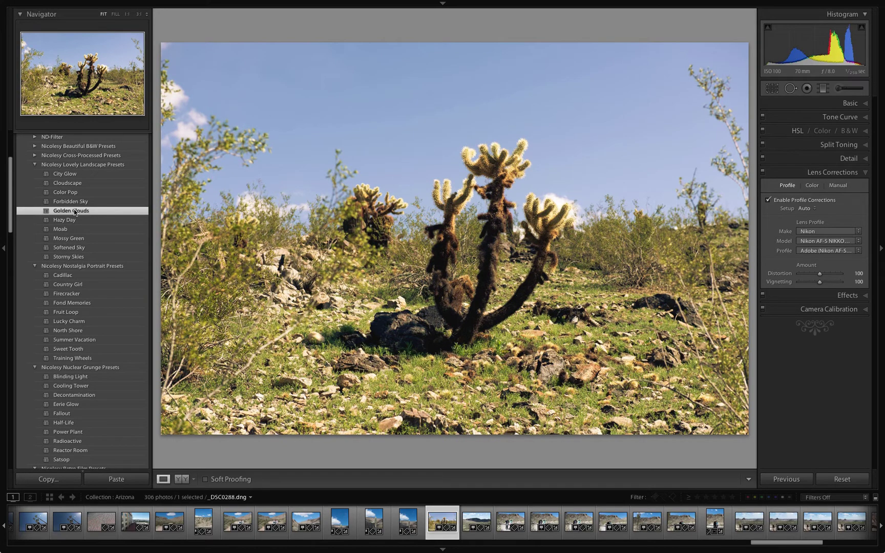
{"action": "left_click", "coordinate": [830, 103]}
{"action": "left_click", "coordinate": [839, 276]}
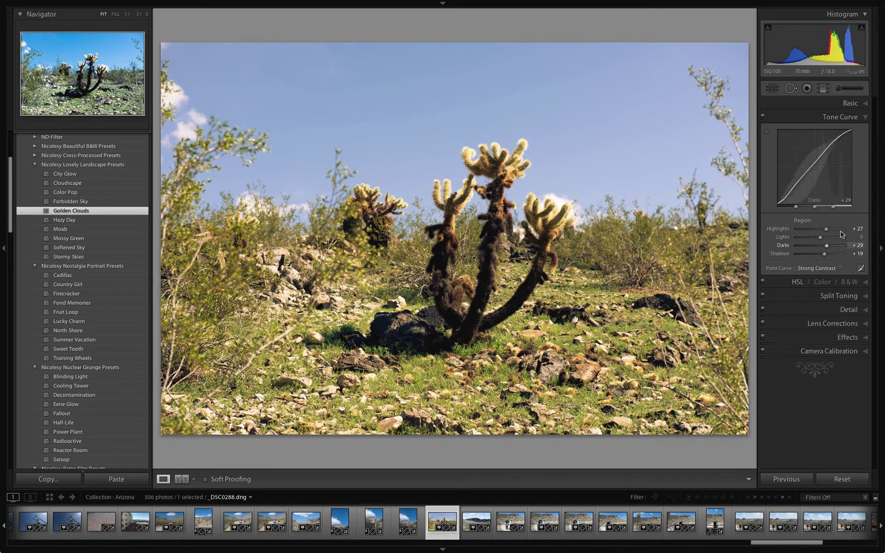
{"action": "left_click_drag", "start_coordinate": [820, 253], "coordinate": [828, 237]}
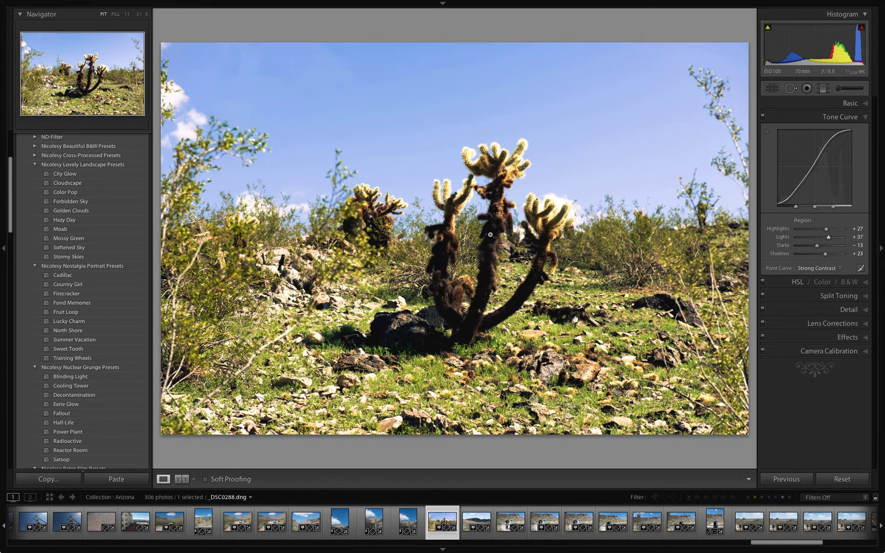
- Try the Medium Contrast point curve on the cactus photo, and set the point curve to Linear
{"action": "left_click", "coordinate": [814, 268]}
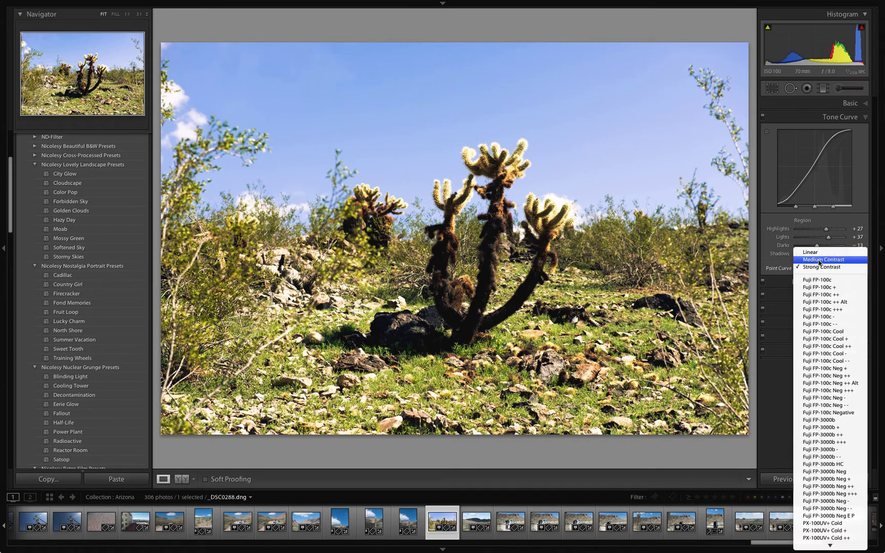
{"action": "left_click", "coordinate": [819, 260]}
{"action": "left_click", "coordinate": [815, 268]}
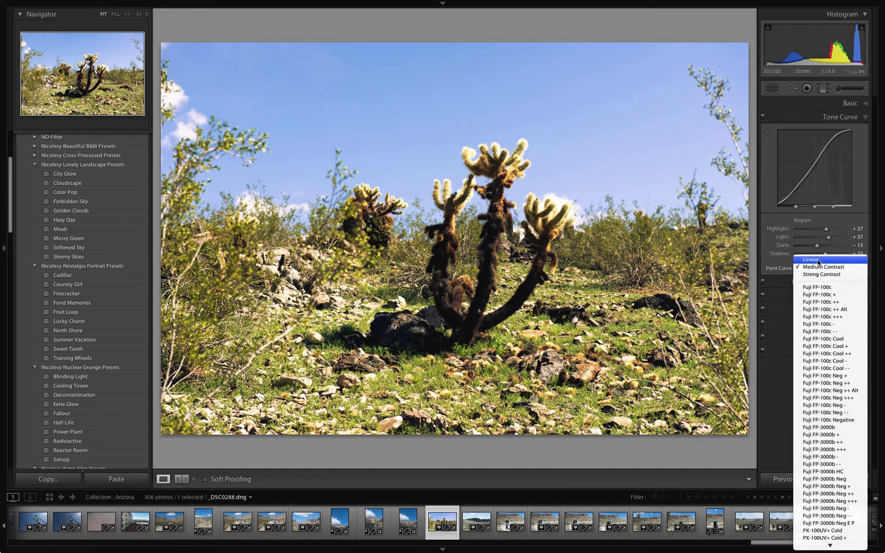
{"action": "left_click", "coordinate": [818, 261]}
- Set the cactus photo's Contrast to +9, Clarity to +11, Vibrance to +49 and Saturation to −51
{"action": "left_click", "coordinate": [849, 103]}
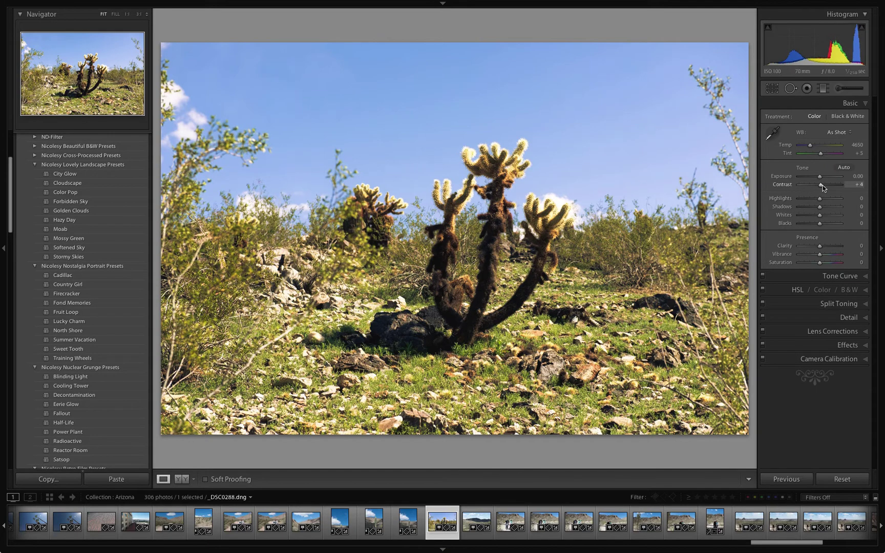
{"action": "left_click_drag", "start_coordinate": [822, 186], "coordinate": [824, 188]}
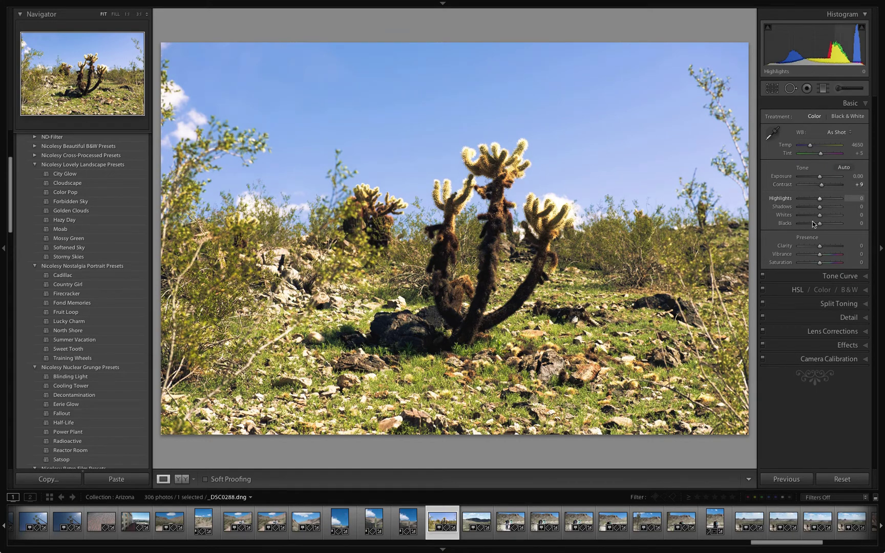
{"action": "left_click_drag", "start_coordinate": [820, 247], "coordinate": [823, 248]}
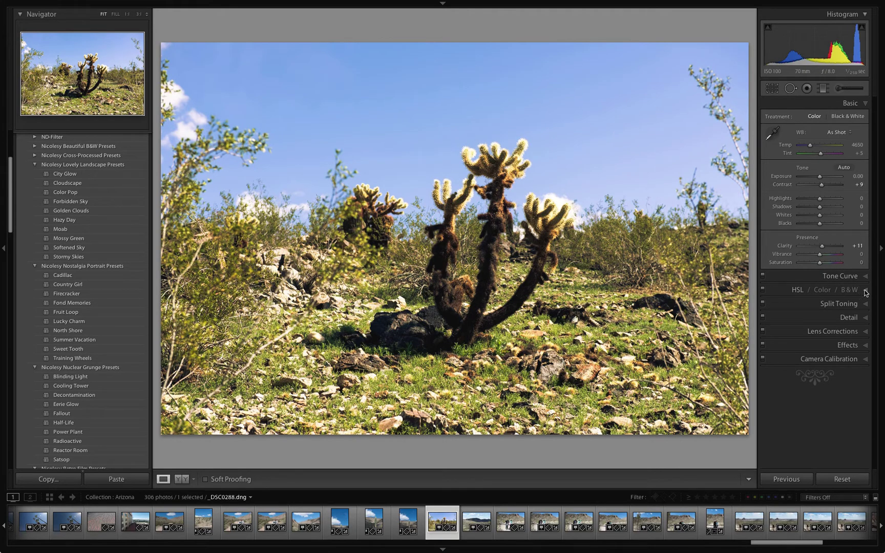
{"action": "mouse_move", "coordinate": [819, 262]}
{"action": "left_mouse_down"}
{"action": "mouse_move", "coordinate": [808, 264]}
{"action": "mouse_move", "coordinate": [829, 255]}
{"action": "left_mouse_up"}
{"action": "left_click", "coordinate": [863, 254]}
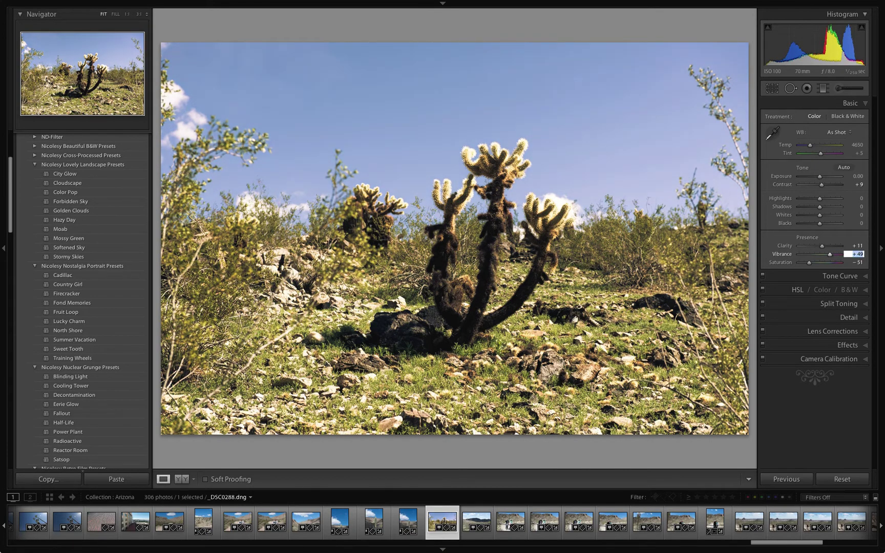
{"action": "key", "text": "g"}
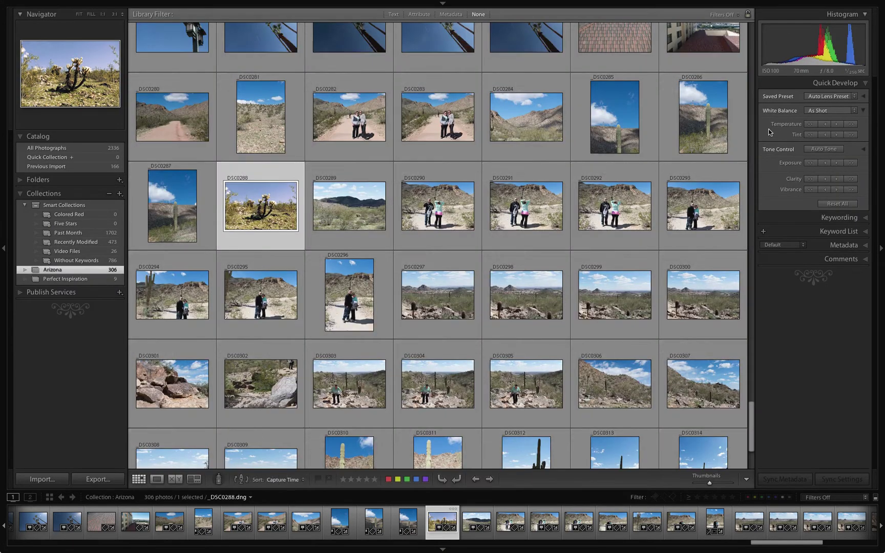
{"action": "key", "text": "1"}
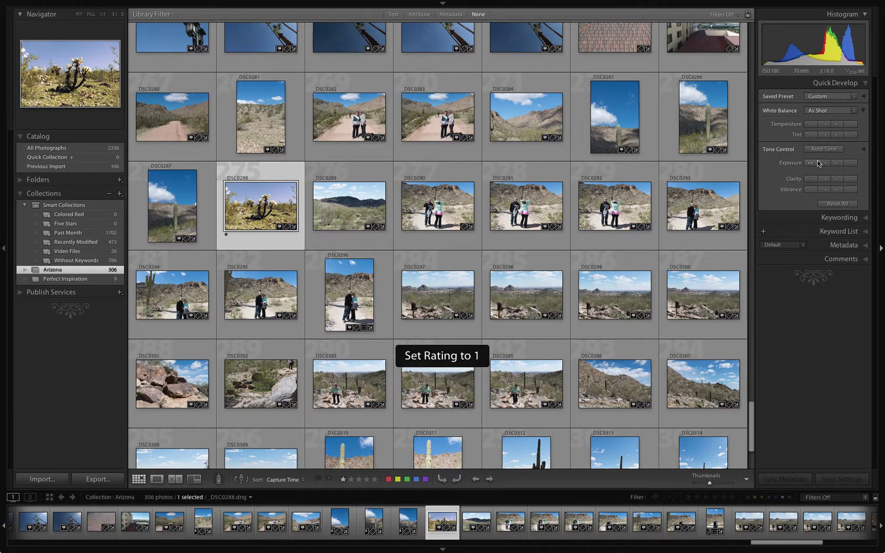
{"action": "key", "text": "d"}
{"action": "key", "text": "0"}
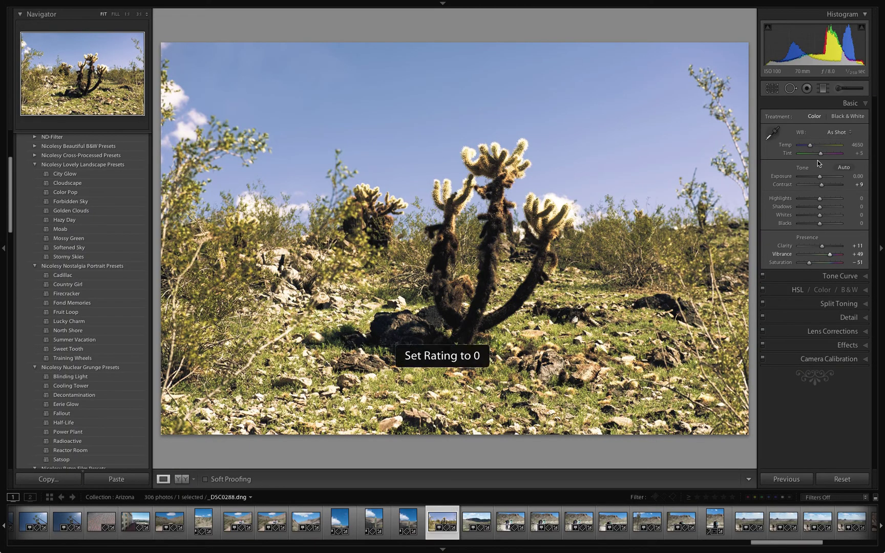
- Set the cactus photo's Vibrance to +51
{"action": "left_click", "coordinate": [856, 255]}
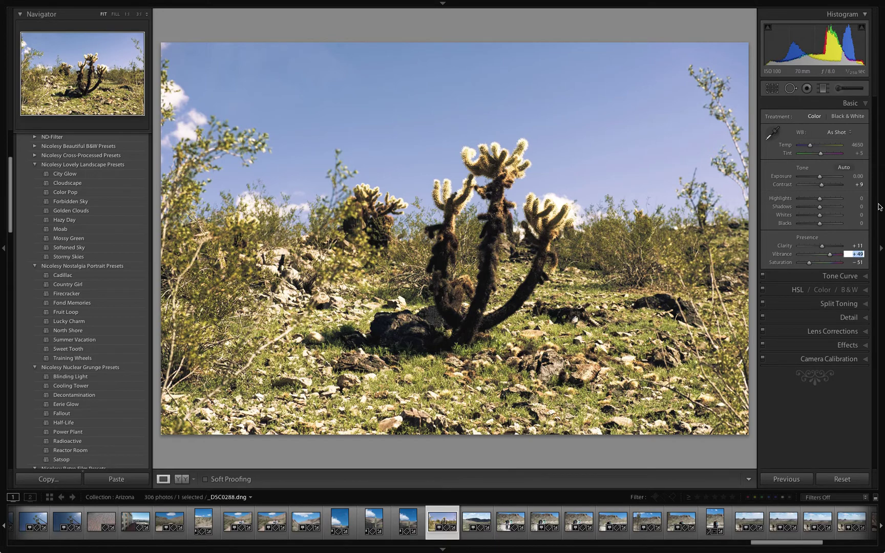
{"action": "type", "text": "51"}
{"action": "key", "text": "Return"}
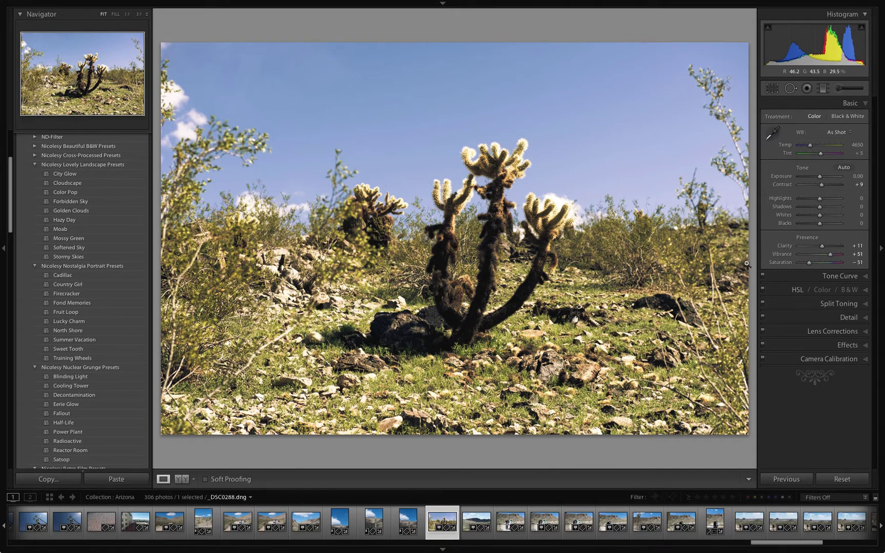
- Try a black-and-white treatment on the cactus photo with the Auto mix and with Yellow at −52, and return it to color
{"action": "left_click", "coordinate": [865, 290]}
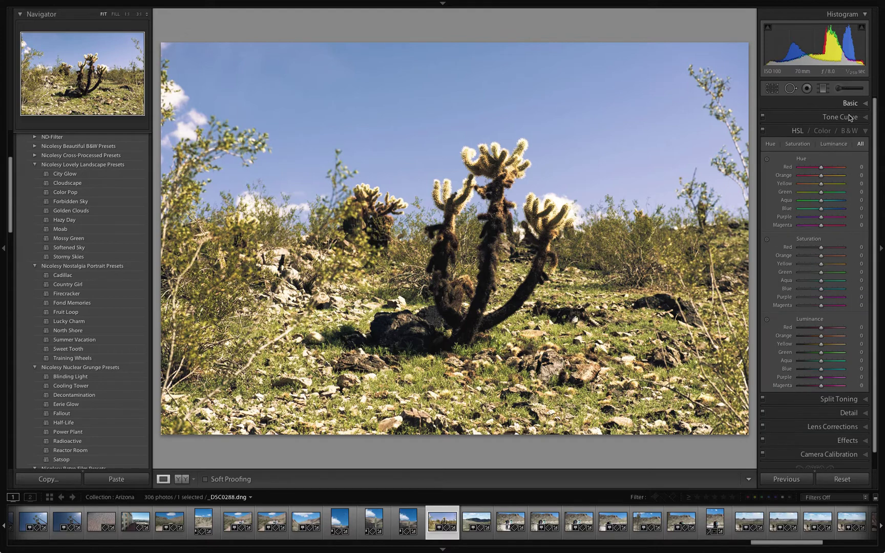
{"action": "left_click", "coordinate": [855, 132]}
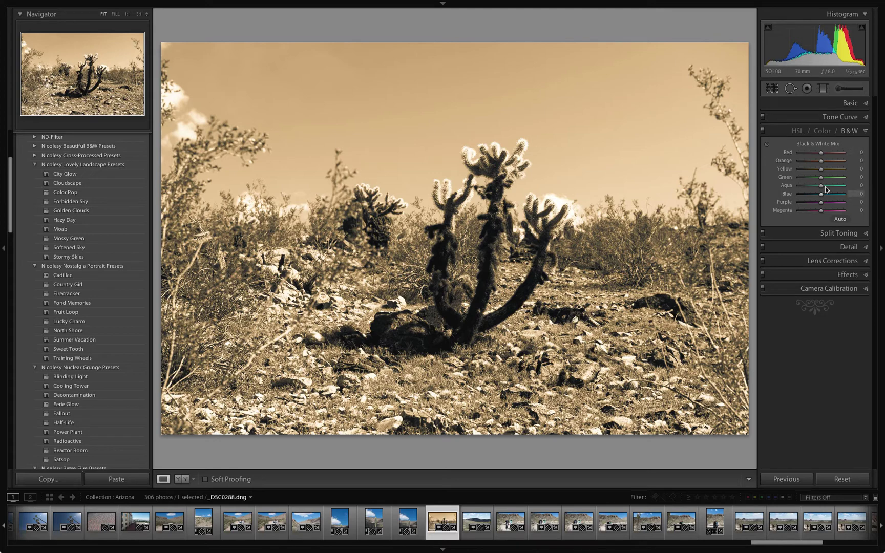
{"action": "left_click", "coordinate": [839, 219]}
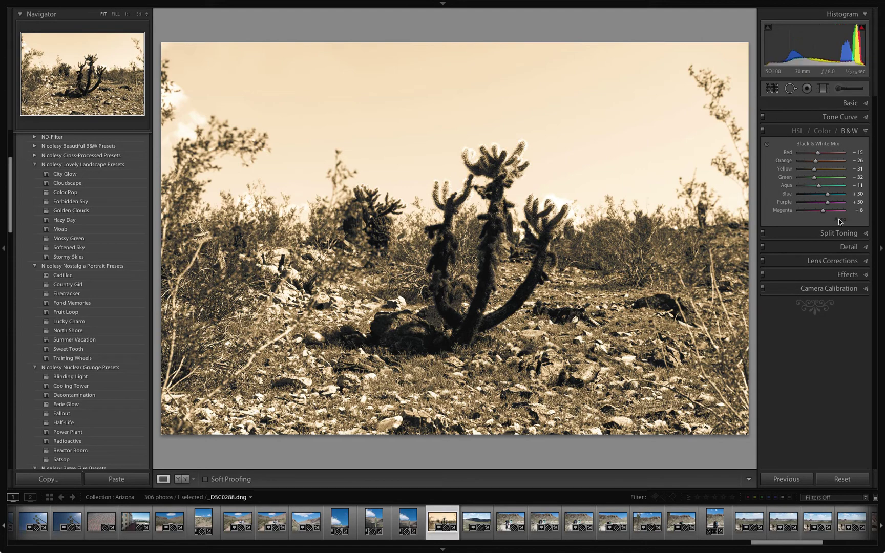
{"action": "key", "text": "ctrl+z"}
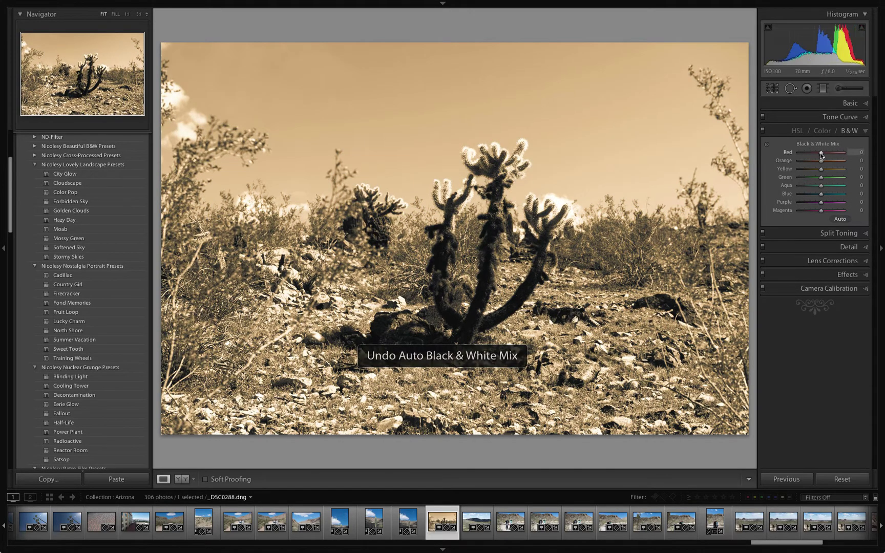
{"action": "mouse_move", "coordinate": [817, 171]}
{"action": "left_mouse_down"}
{"action": "mouse_move", "coordinate": [792, 170]}
{"action": "mouse_move", "coordinate": [826, 170]}
{"action": "mouse_move", "coordinate": [810, 173]}
{"action": "left_mouse_up"}
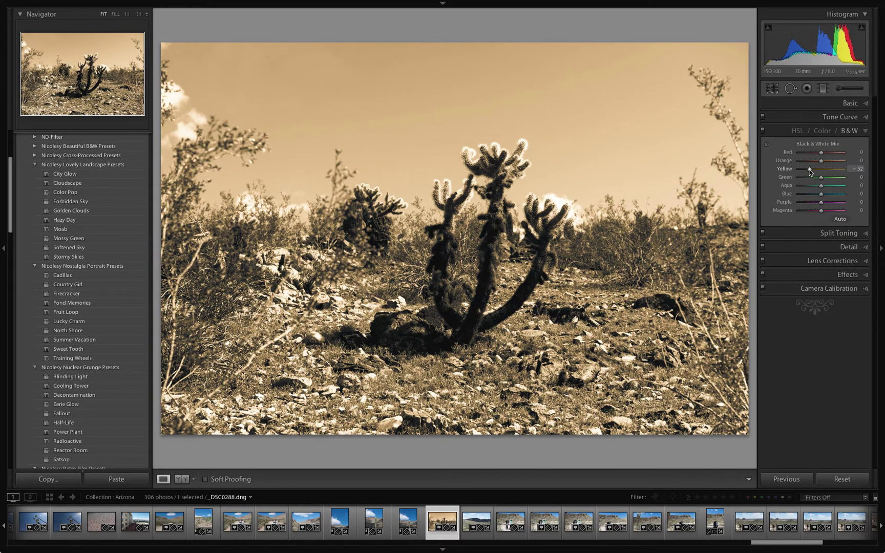
{"action": "left_click", "coordinate": [799, 131]}
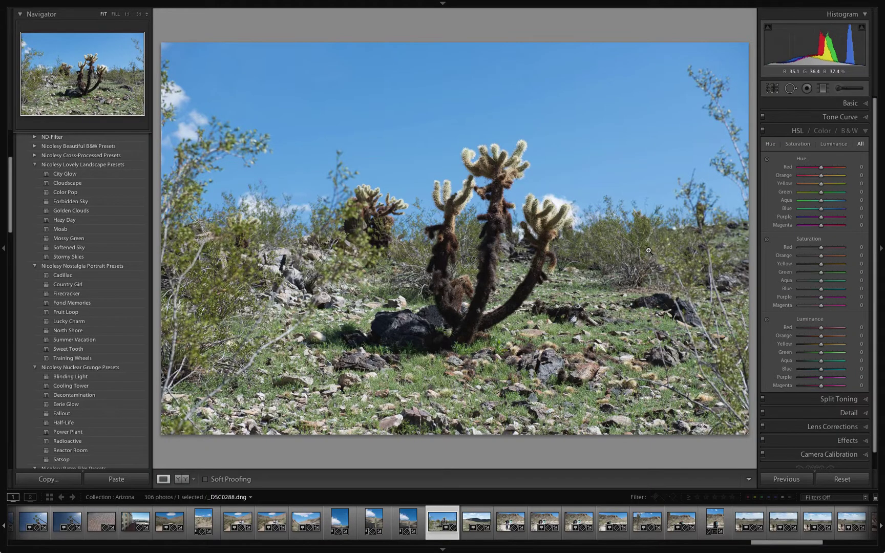
- Switch to the tall saguaro photo _DSC0286.dng and show its Basic adjustments
{"action": "key", "text": "Left"}
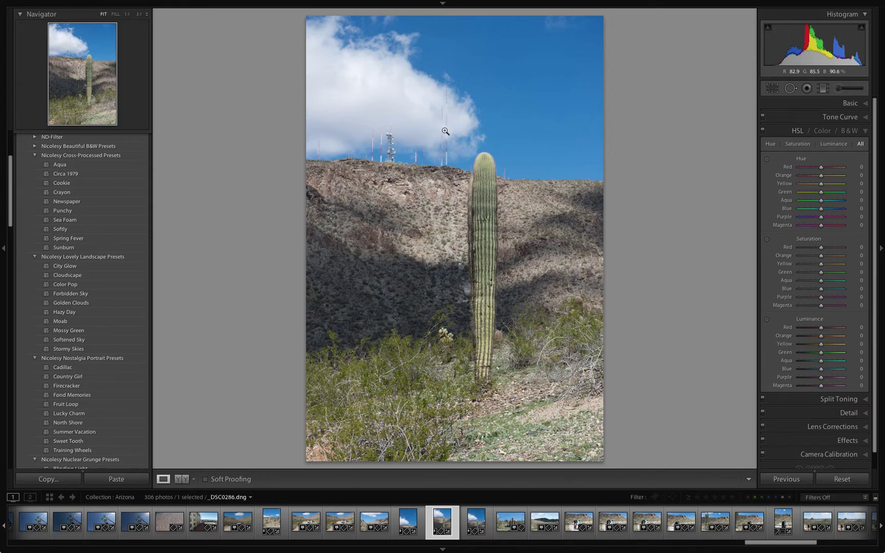
{"action": "left_click", "coordinate": [851, 103]}
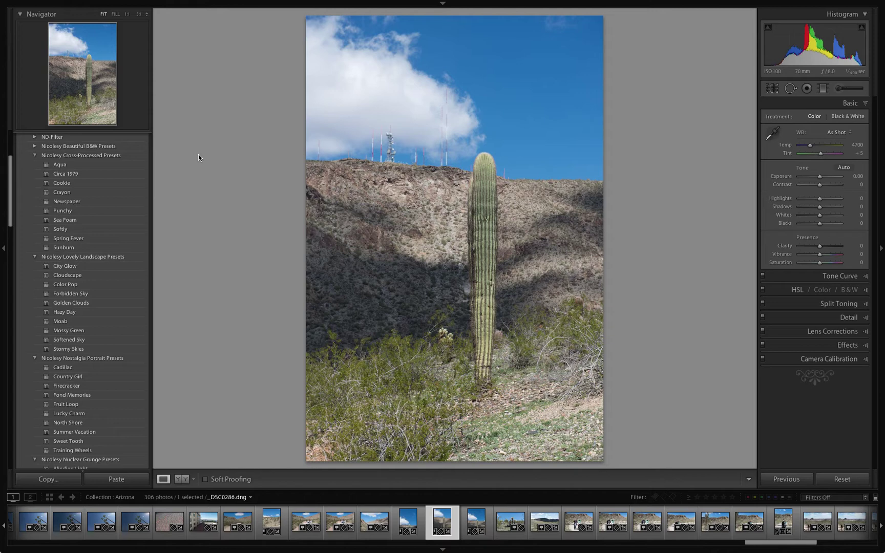
- Try the cross-processed presets Aqua and Circa 1979 on the saguaro photo, undoing each one
{"action": "left_click", "coordinate": [123, 163]}
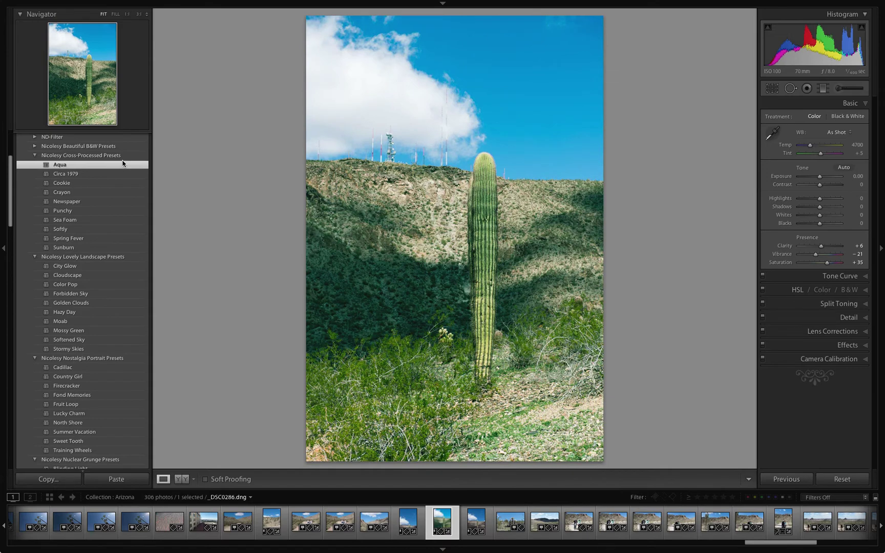
{"action": "key", "text": "ctrl+z"}
{"action": "left_click", "coordinate": [107, 173]}
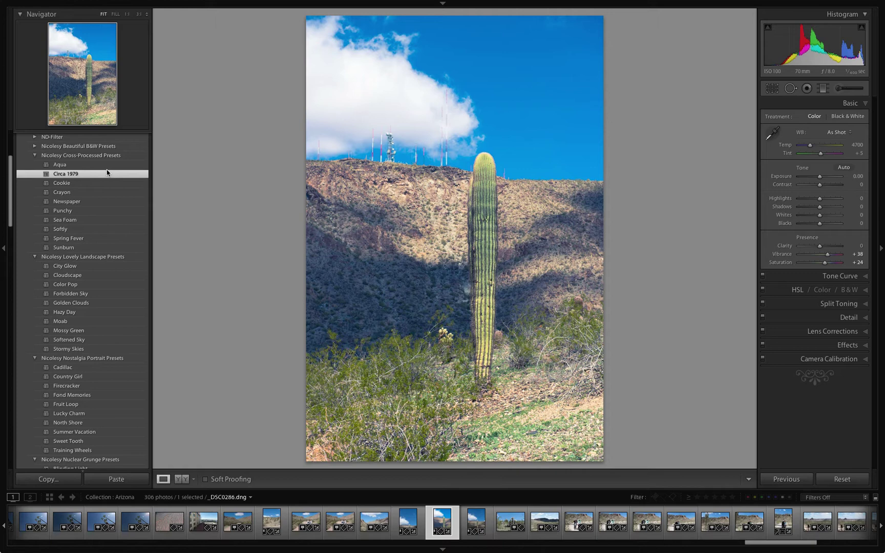
{"action": "key", "text": "ctrl+z"}
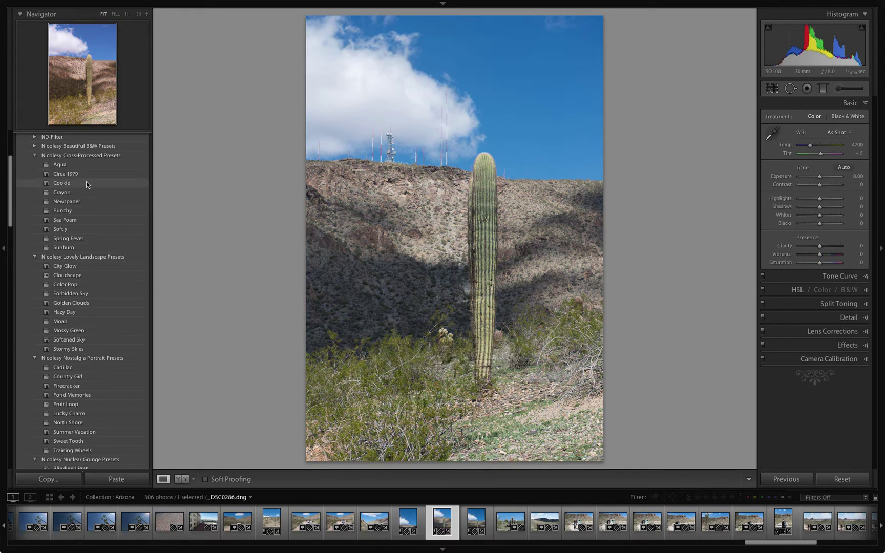
- Try the Cookie and Crayon presets on the saguaro photo, undoing each one
{"action": "left_click", "coordinate": [86, 183]}
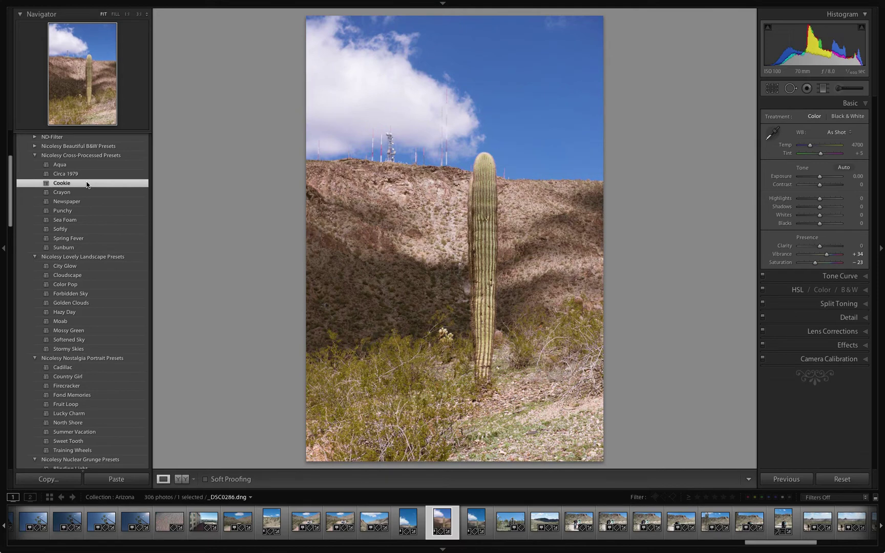
{"action": "key", "text": "ctrl+z"}
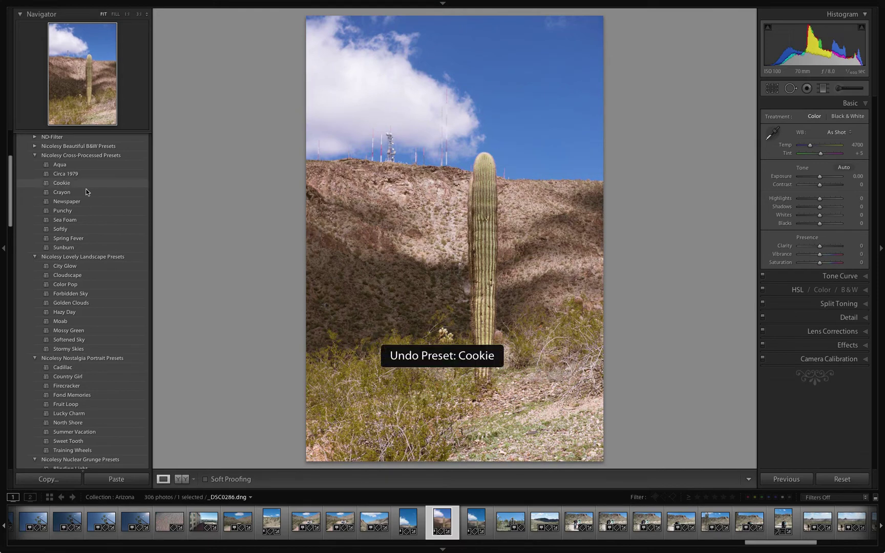
{"action": "left_click", "coordinate": [86, 192]}
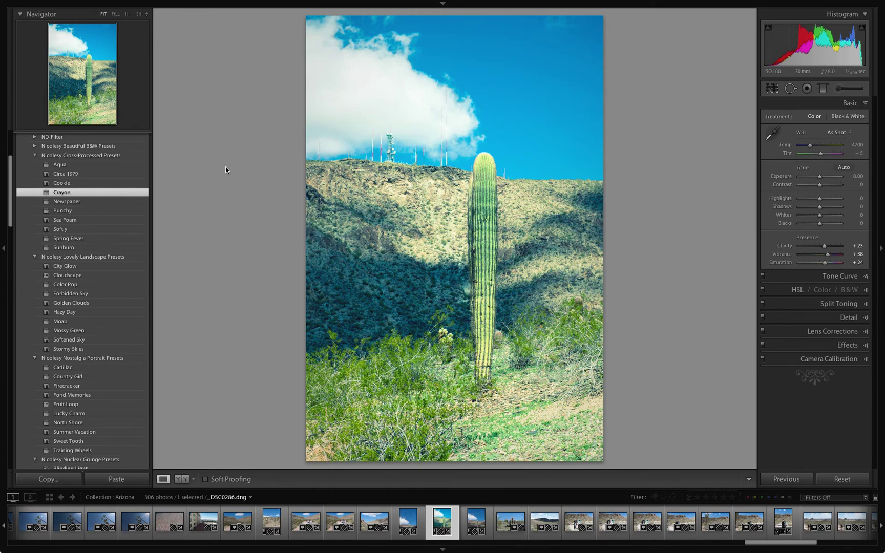
{"action": "key", "text": "ctrl+z"}
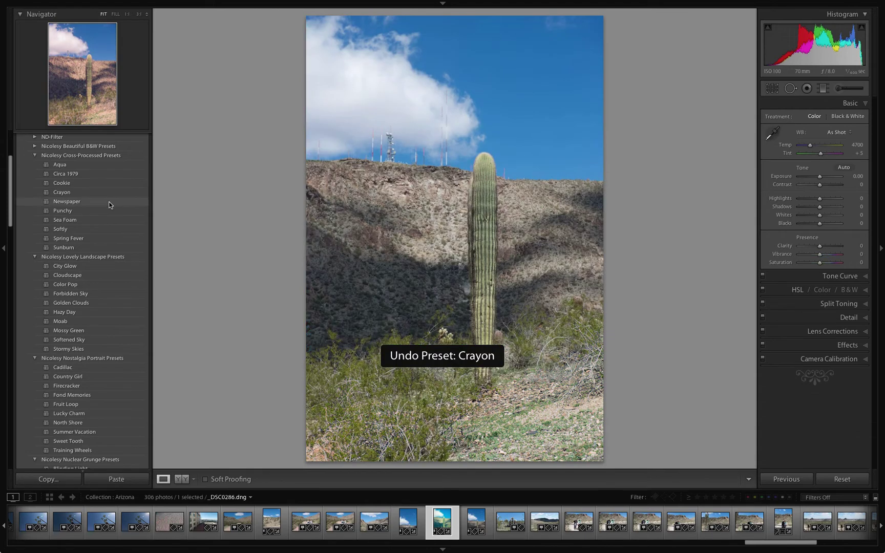
- Try the Newspaper preset with Contrast at +80 and reset to 0 on the saguaro photo, and undo all these changes
{"action": "left_click", "coordinate": [109, 203]}
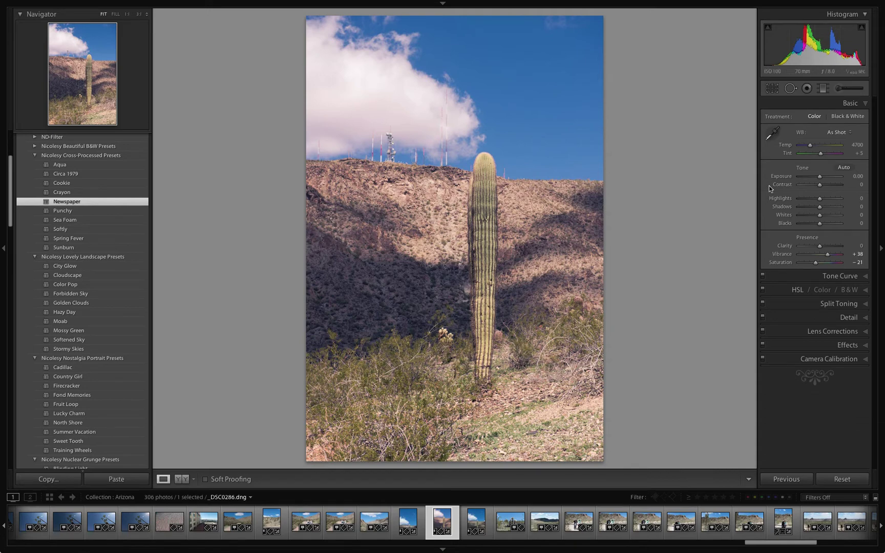
{"action": "left_click_drag", "start_coordinate": [821, 184], "coordinate": [838, 185]}
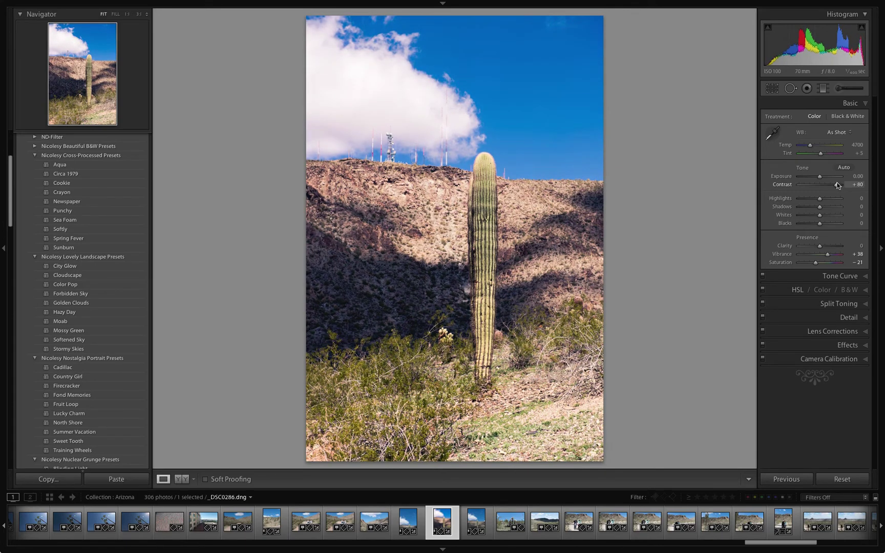
{"action": "double_click", "coordinate": [787, 185]}
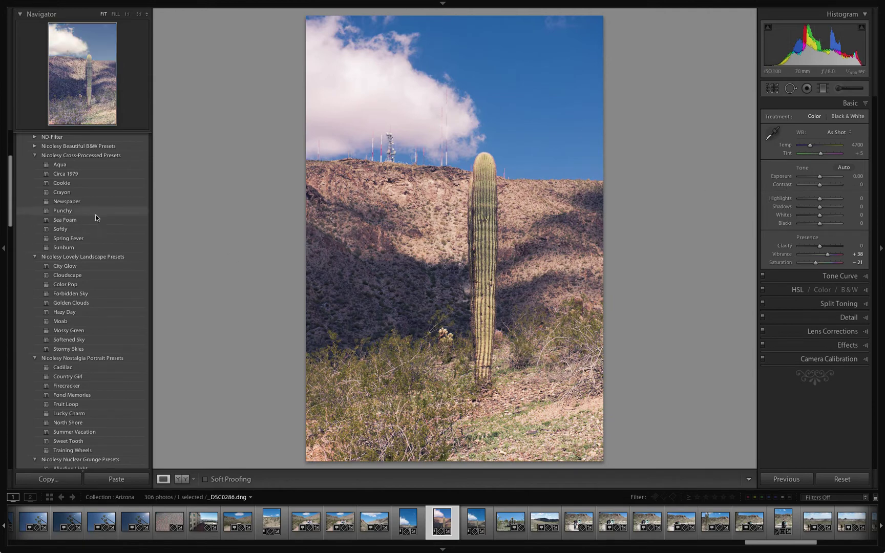
{"action": "key", "text": "ctrl+z"}
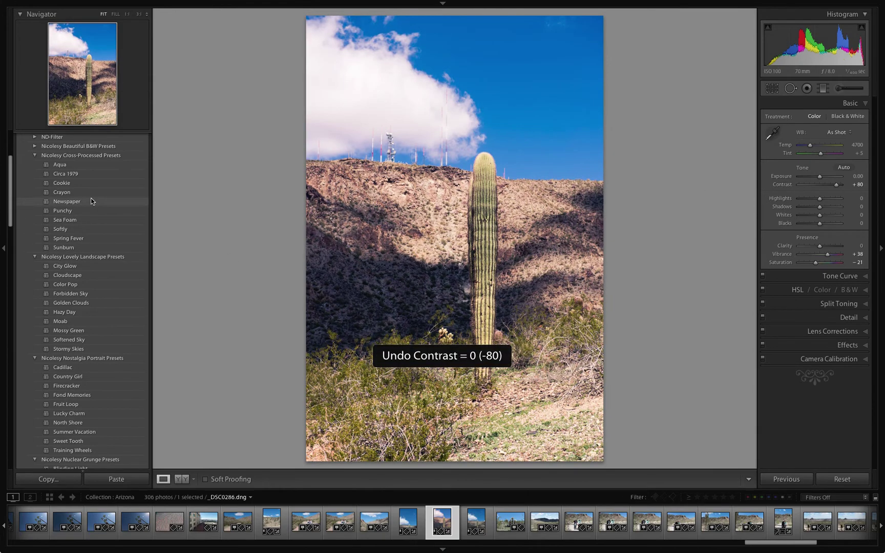
{"action": "key", "text": "ctrl+z"}
{"action": "key", "text": "ctrl+z"}
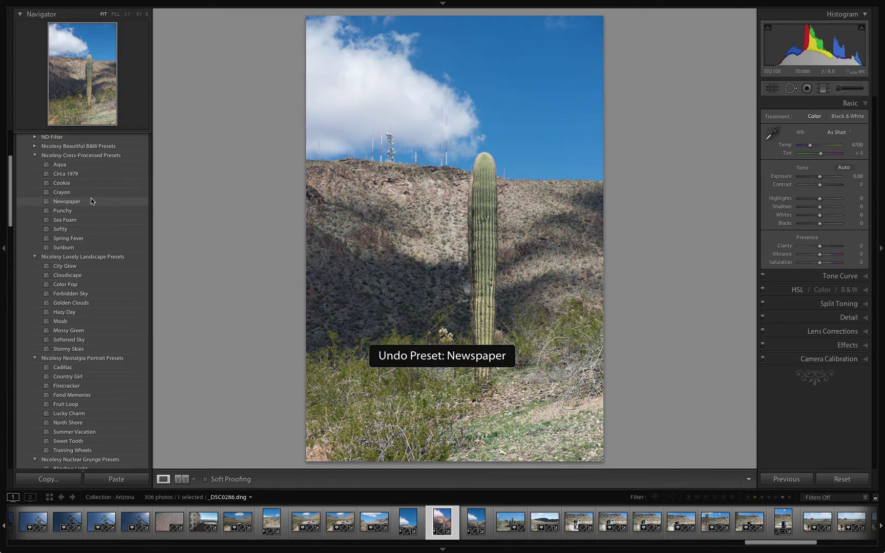
- Try the Punchy and Sea Foam presets on the saguaro photo, undoing each one
{"action": "left_click", "coordinate": [85, 212]}
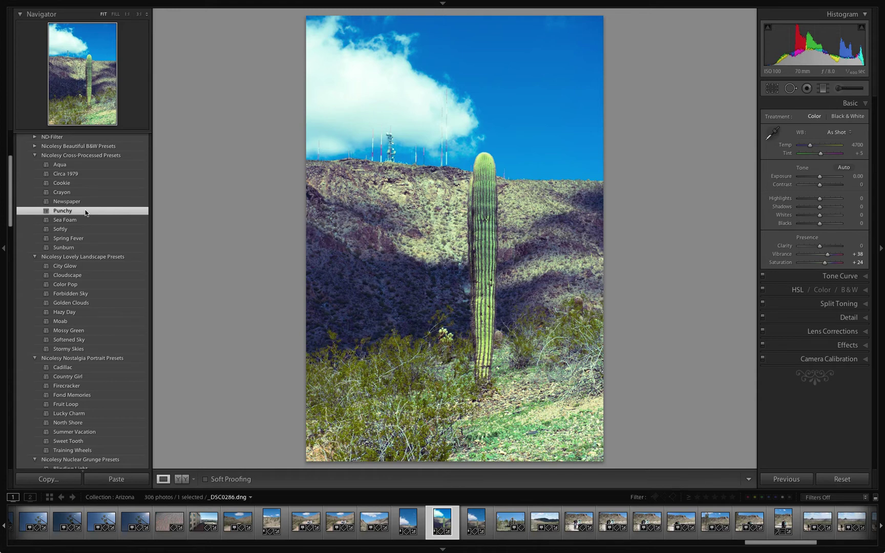
{"action": "key", "text": "ctrl+z"}
{"action": "left_click", "coordinate": [78, 221]}
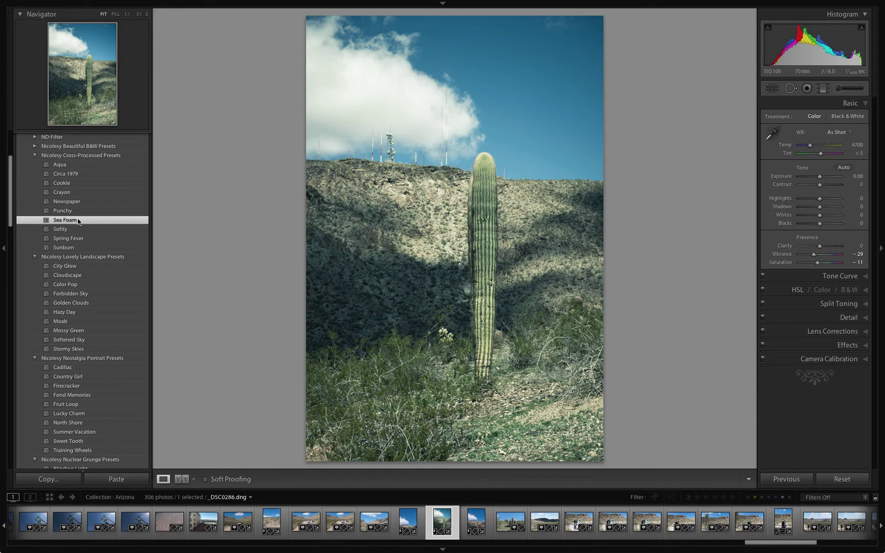
{"action": "key", "text": "ctrl+z"}
- Apply the Softly preset to the saguaro photo and set its Contrast to +13
{"action": "left_click", "coordinate": [78, 228]}
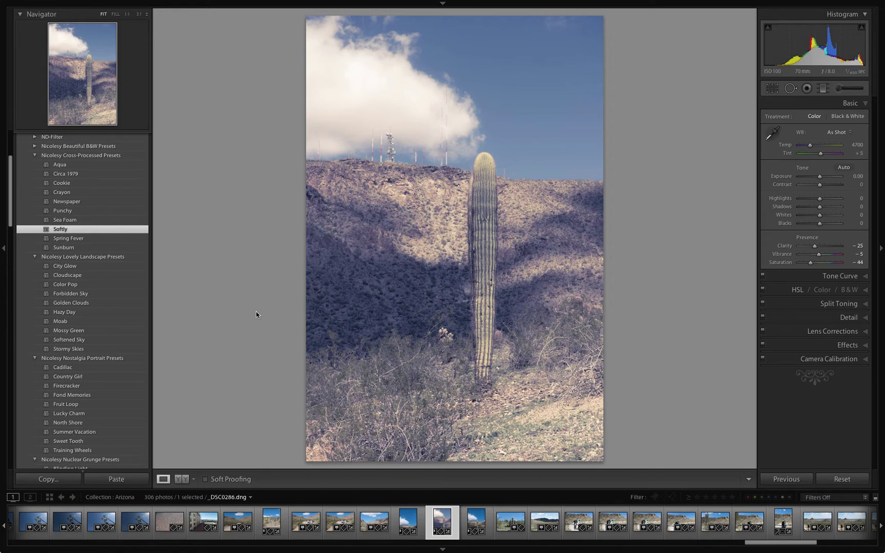
{"action": "mouse_move", "coordinate": [820, 184]}
{"action": "left_mouse_down"}
{"action": "mouse_move", "coordinate": [841, 185]}
{"action": "mouse_move", "coordinate": [822, 185]}
{"action": "left_mouse_up"}
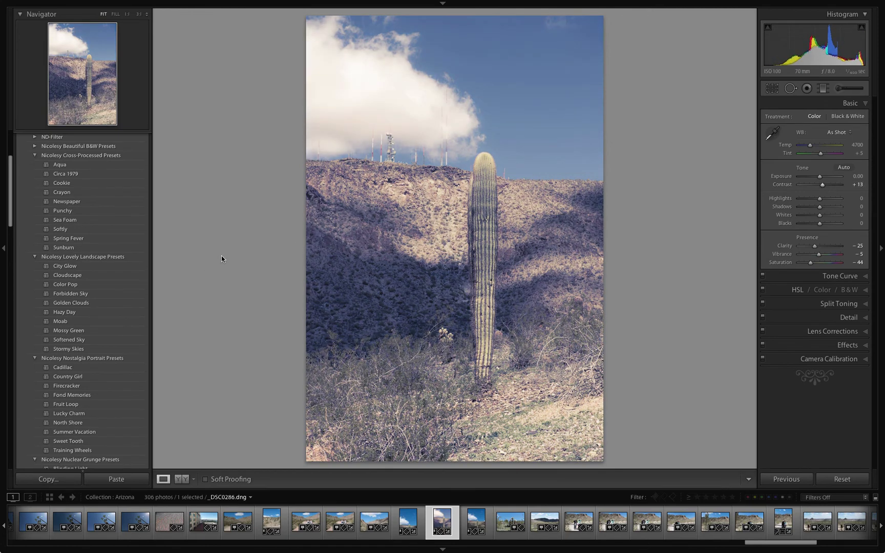
- Undo the Contrast adjustment and the Softly preset on the saguaro photo
{"action": "key", "text": "ctrl+z"}
{"action": "key", "text": "ctrl+z"}
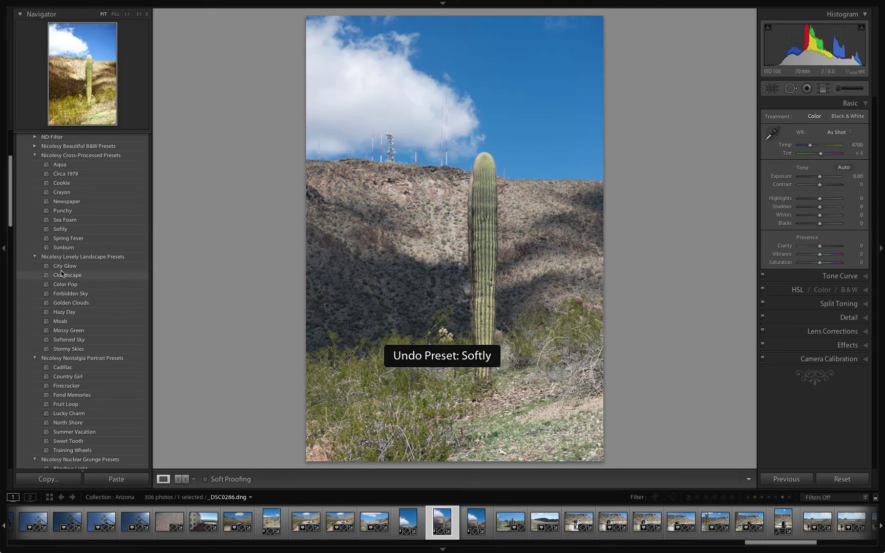
- Try the Spring Fever preset on the saguaro photo, undo it, and apply the Sunburn preset instead
{"action": "left_click", "coordinate": [83, 239]}
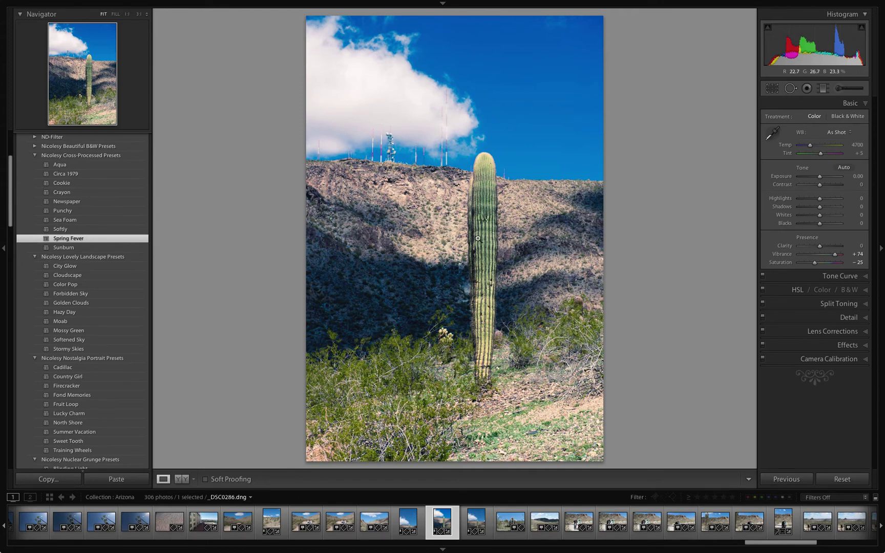
{"action": "key", "text": "ctrl+z"}
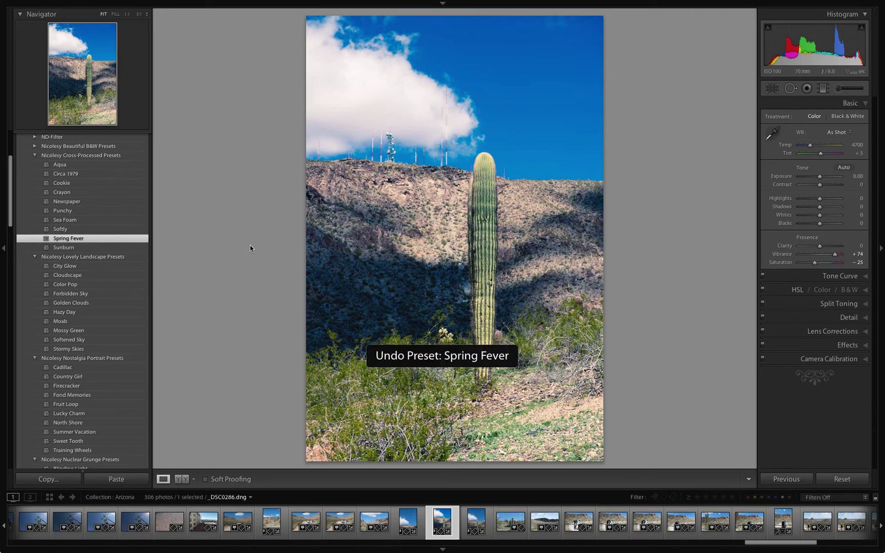
{"action": "left_click", "coordinate": [132, 248]}
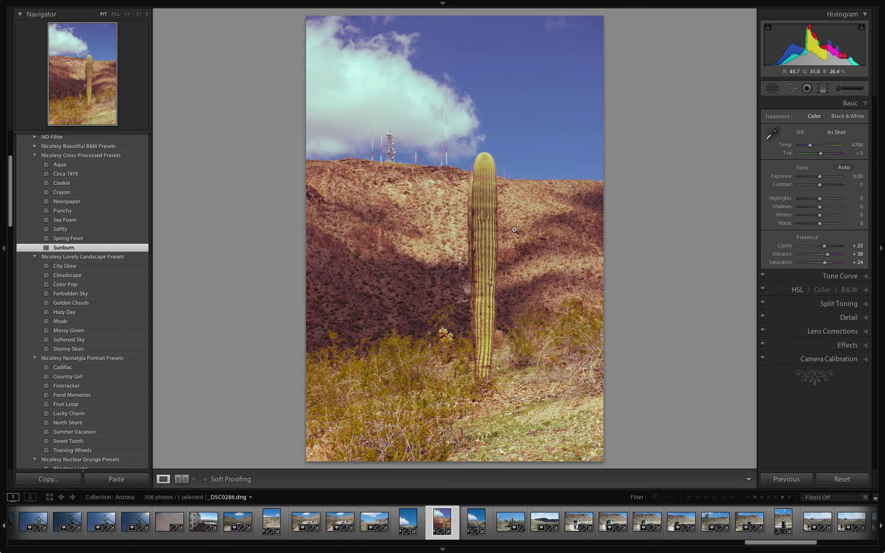
- Preview the Nicolesy Beautiful B&W, Cross-Processed, Lovely Landscape and Nostalgia Portrait presets on the saguaro photo, collapsing each group
{"action": "left_click", "coordinate": [34, 146]}
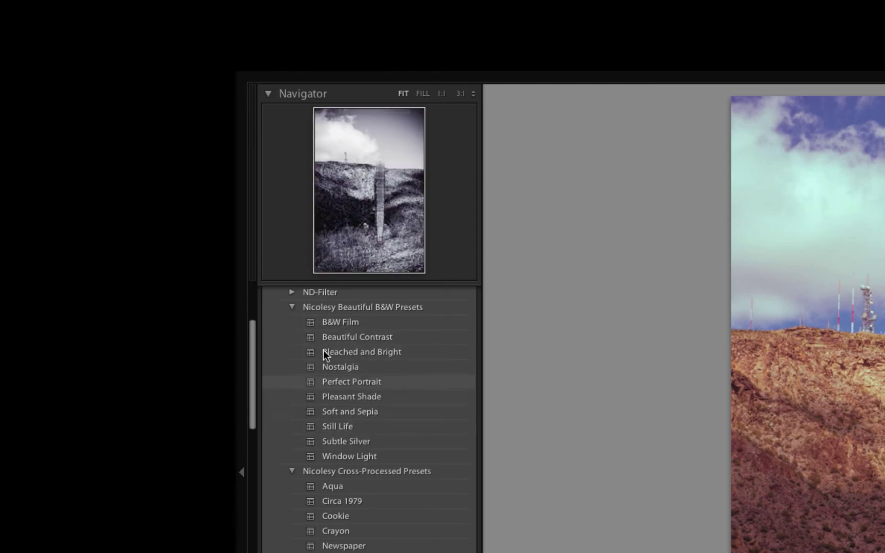
{"action": "left_click", "coordinate": [290, 306]}
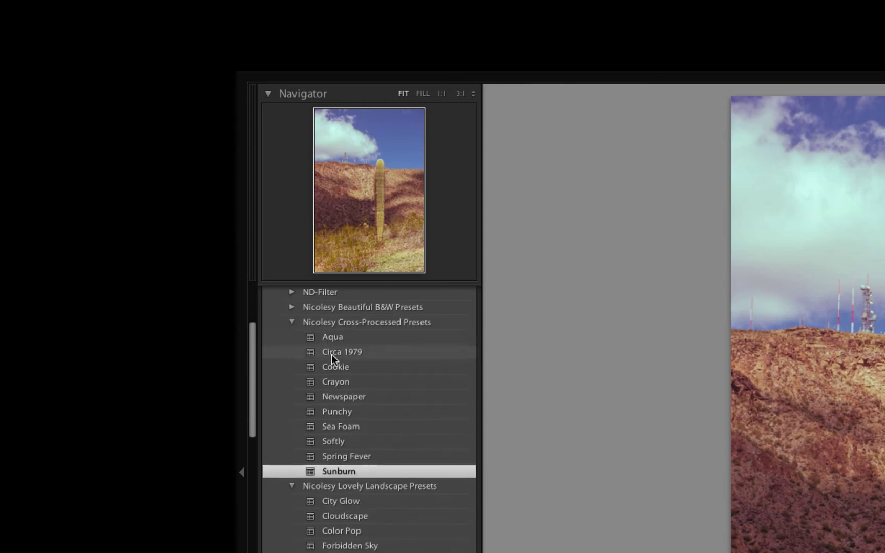
{"action": "left_click", "coordinate": [290, 322]}
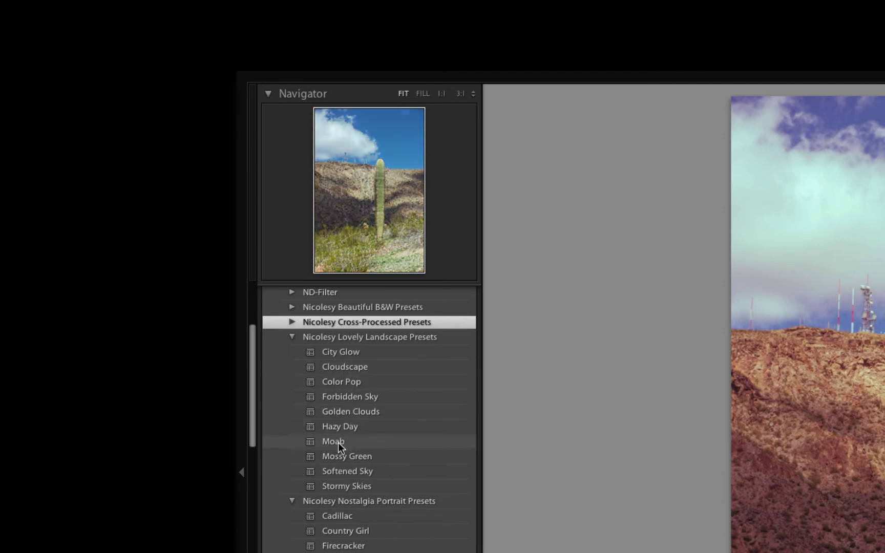
{"action": "left_click", "coordinate": [291, 337]}
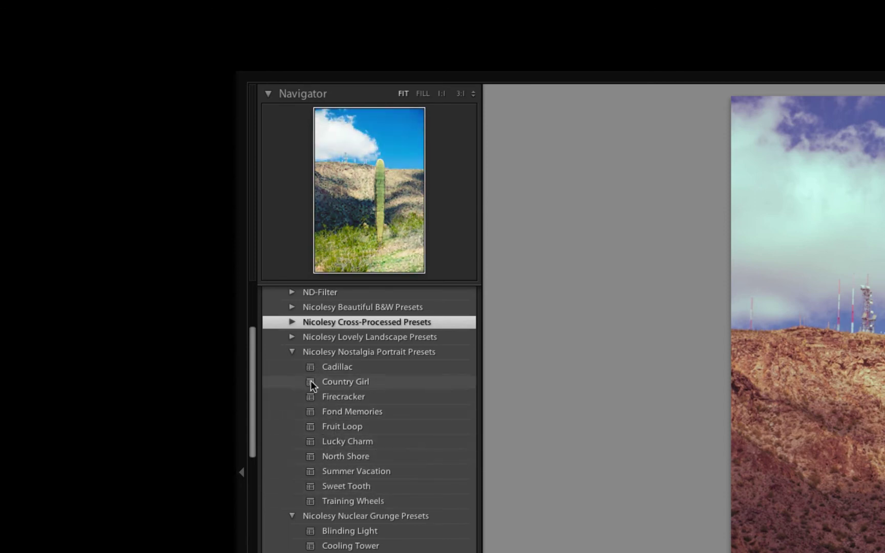
{"action": "left_click", "coordinate": [289, 352]}
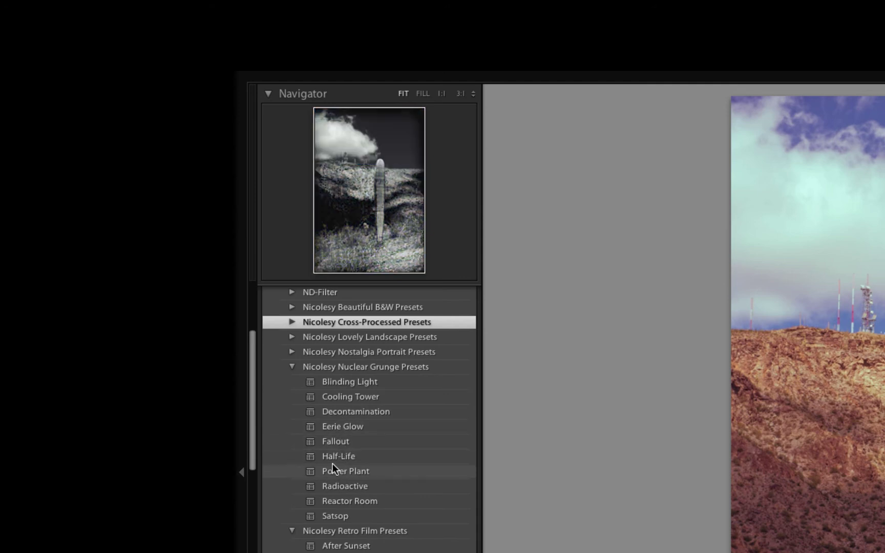
- Preview the Nicolesy Nuclear Grunge, Retro Film, Seattle B&W and Stylized Food presets on the saguaro photo, collapsing each group
{"action": "left_click", "coordinate": [295, 364]}
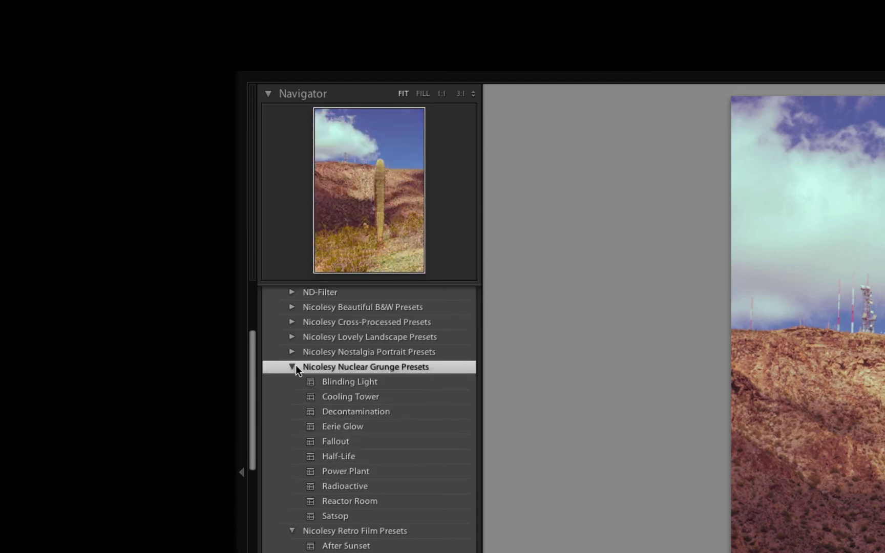
{"action": "left_click", "coordinate": [293, 365]}
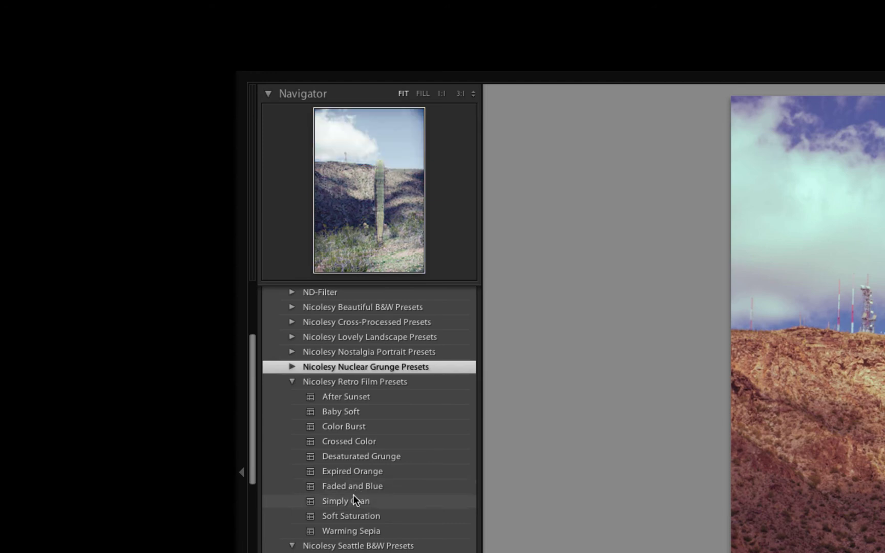
{"action": "left_click", "coordinate": [290, 380]}
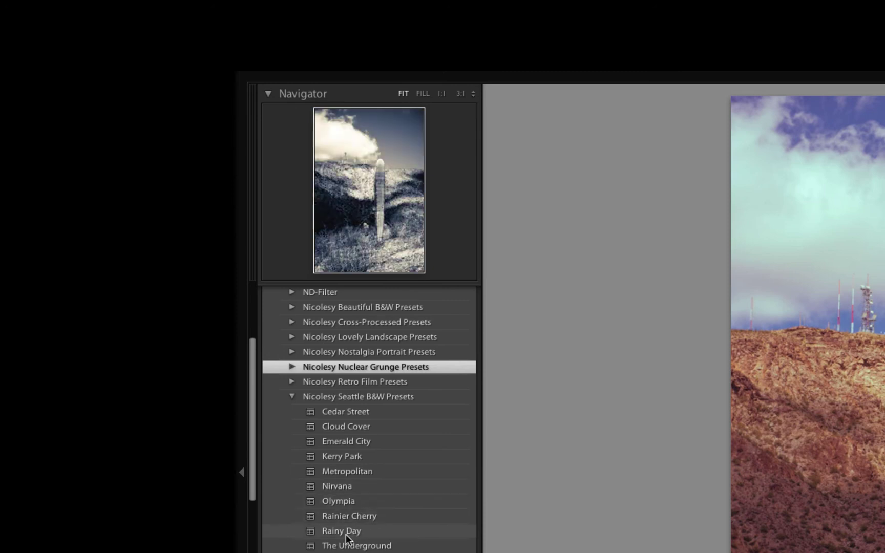
{"action": "left_click", "coordinate": [291, 397]}
{"action": "left_click", "coordinate": [293, 411]}
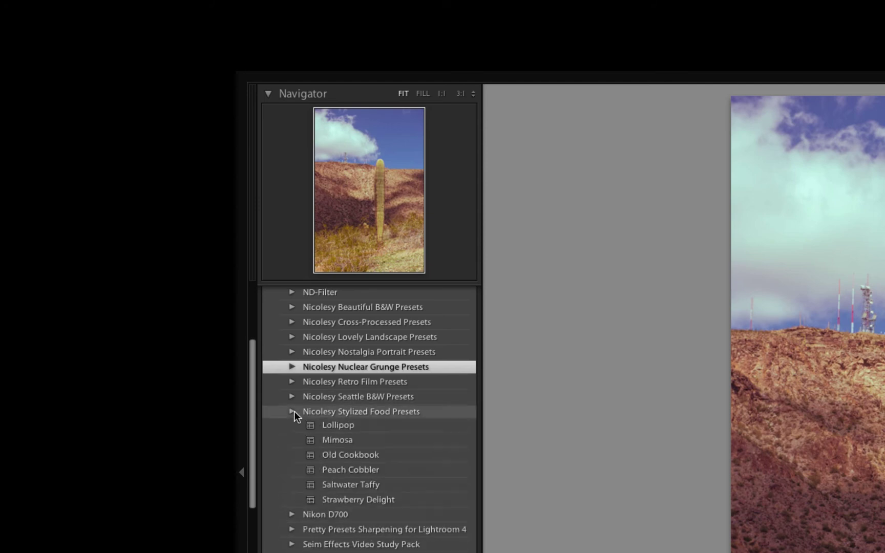